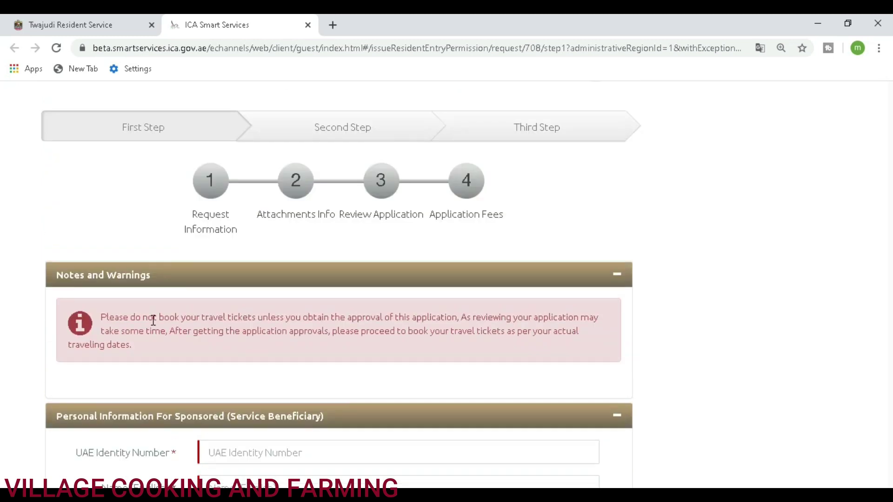
Step: Enter the beneficiary's UAE identity number in the sponsored person section
left_click_drag(101, 319, 528, 342)
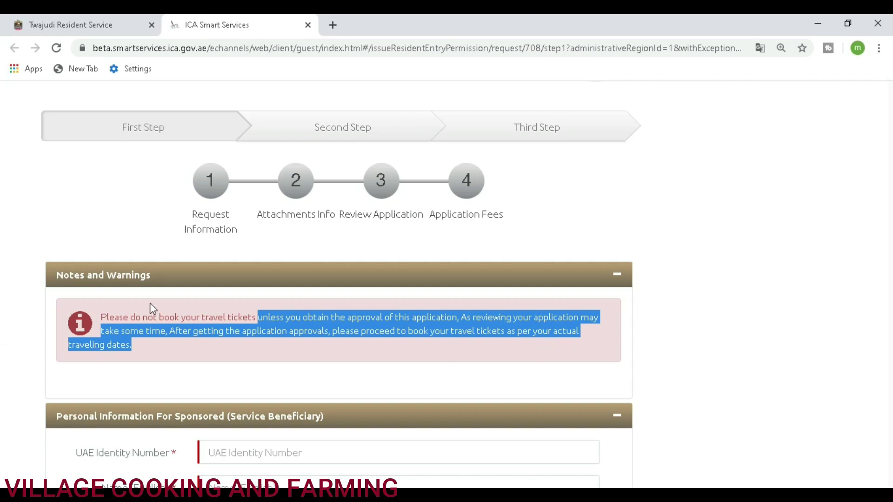
scroll(79, 325, "down", 3)
left_click_drag(77, 322, 175, 339)
left_click(257, 319)
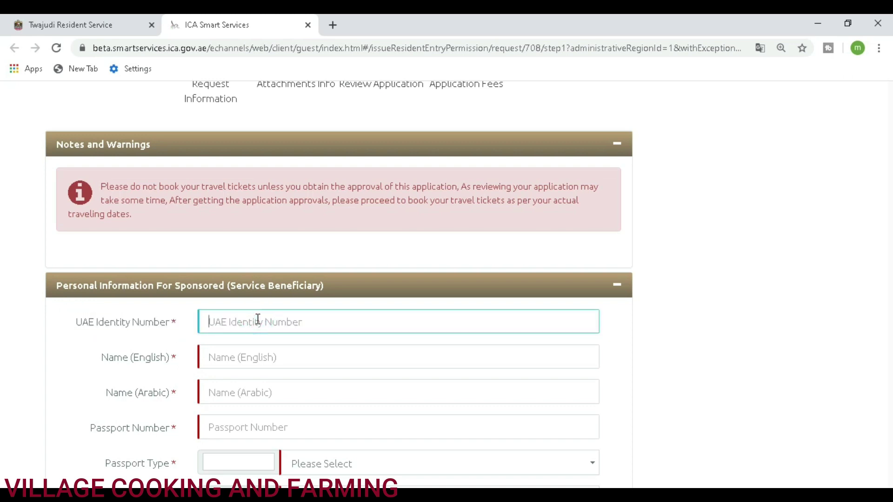
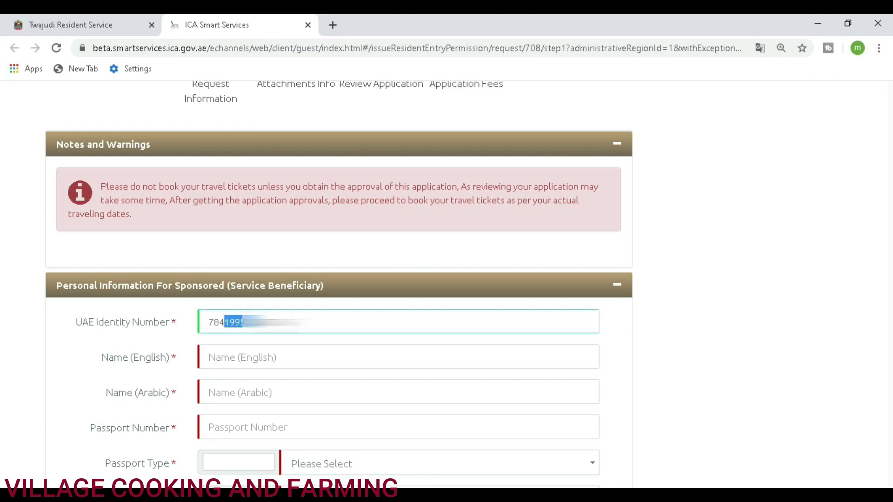
left_click(671, 353)
Step: Enter the beneficiary's full English name so Name (Arabic) fills in automatically
left_click(366, 357)
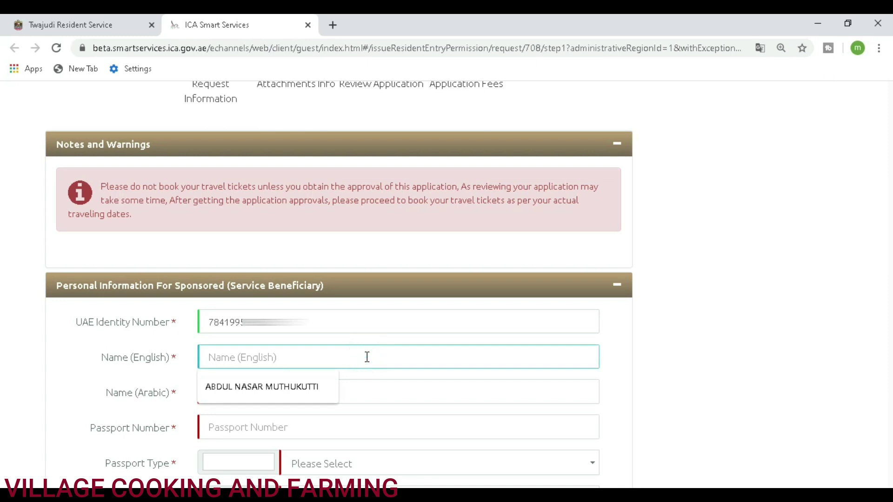
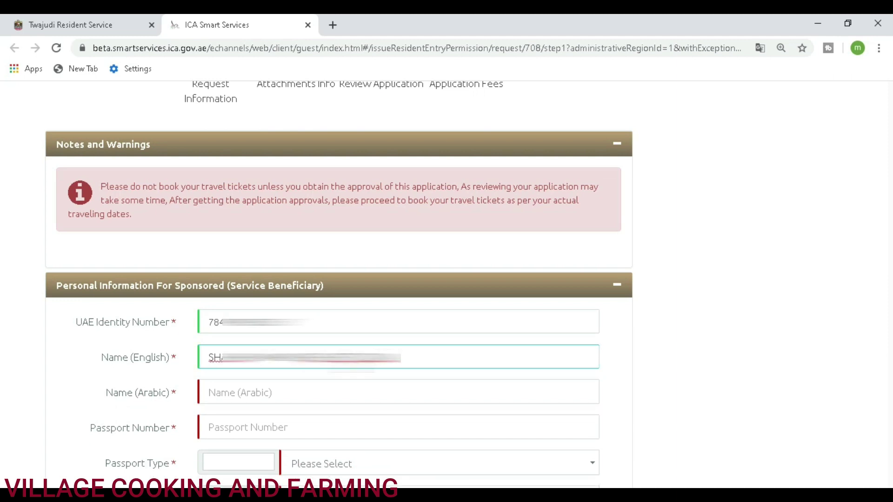
left_click(670, 400)
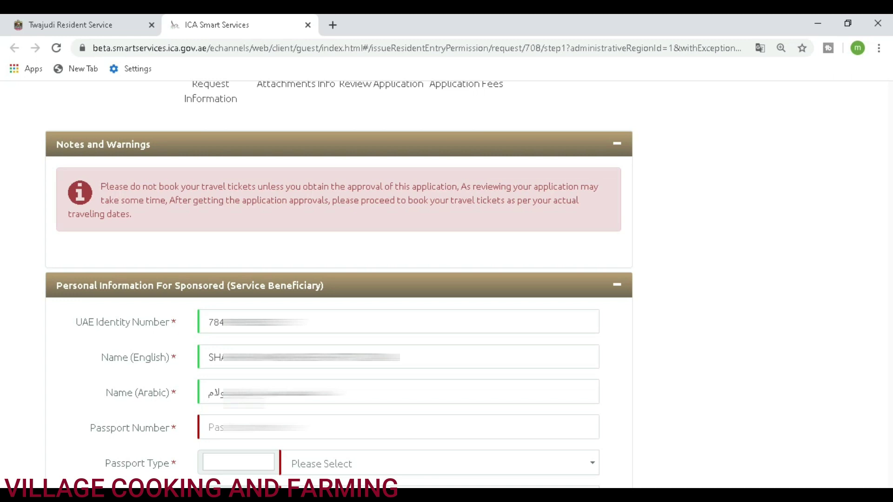
Step: Enter the beneficiary's passport number after dismissing the autofill suggestion and fixing a typo
scroll(186, 408, "down", 3)
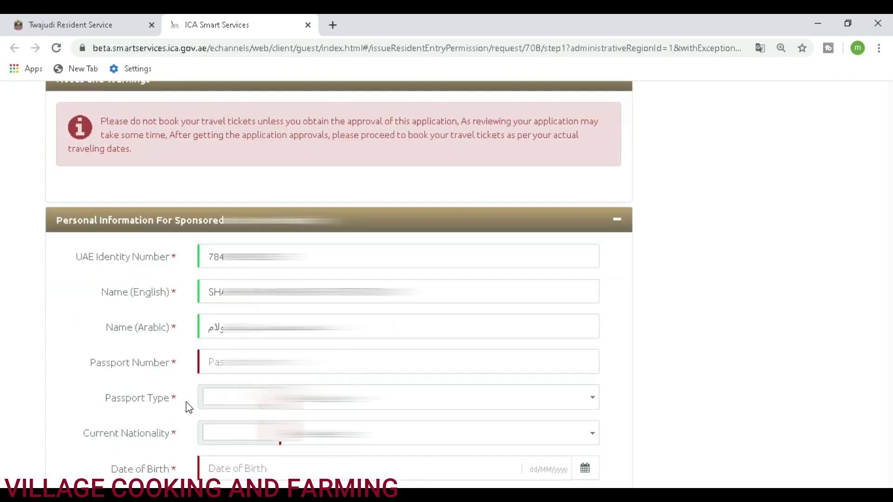
left_click(222, 297)
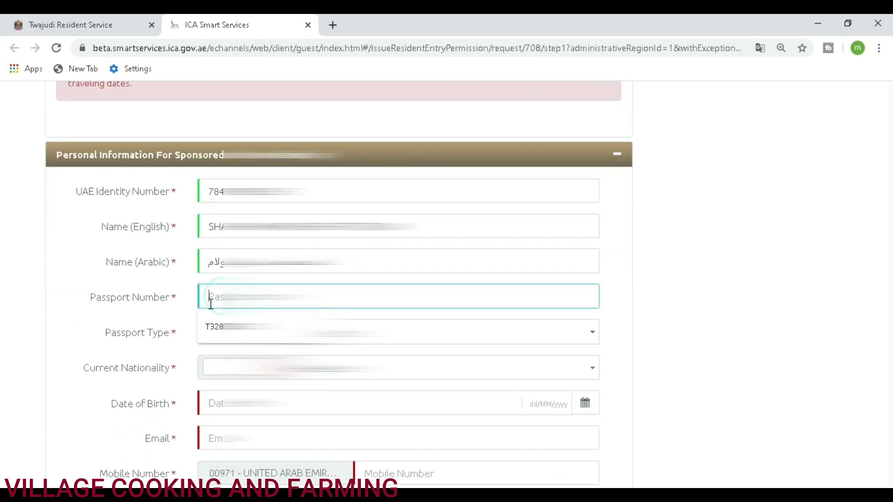
left_click(49, 273)
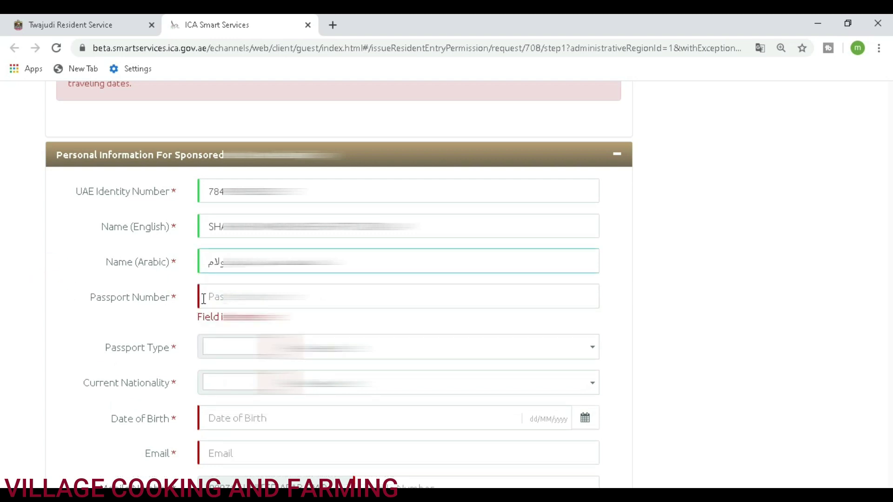
left_click(203, 298)
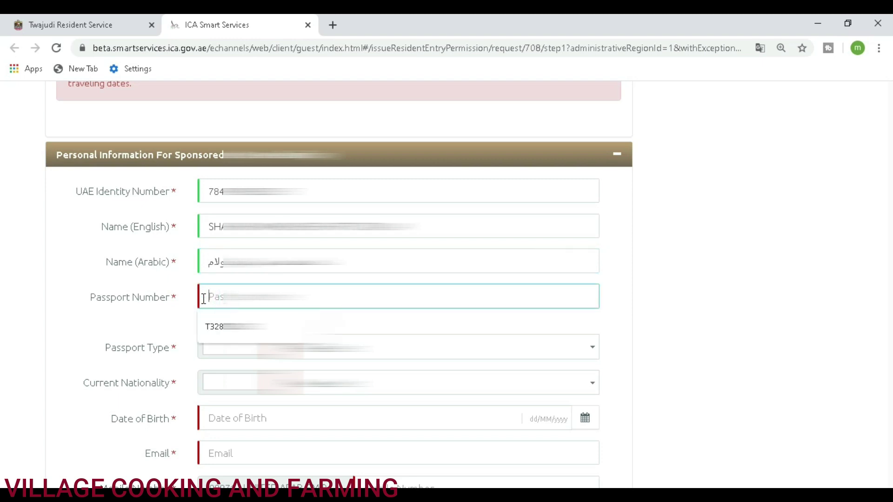
type("k67")
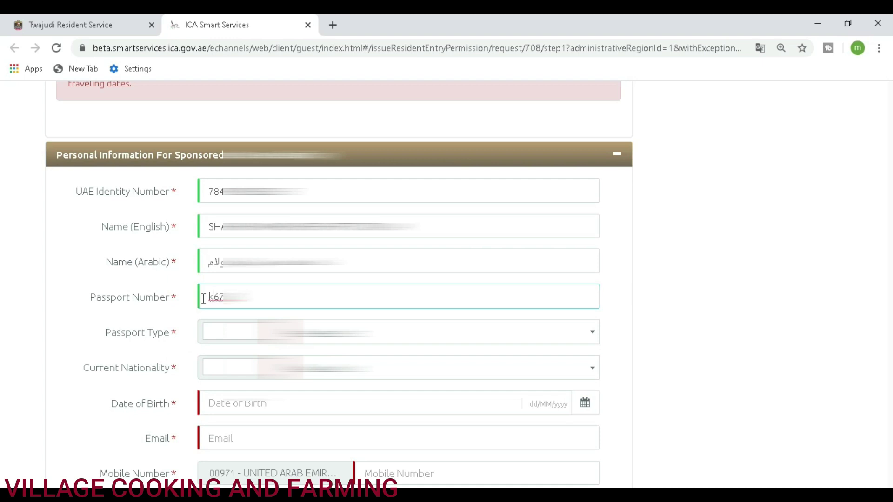
key("BackSpace")
key("BackSpace")
key("BackSpace")
key("BackSpace")
key("BackSpace")
key("BackSpace")
key("BackSpace")
key("BackSpace")
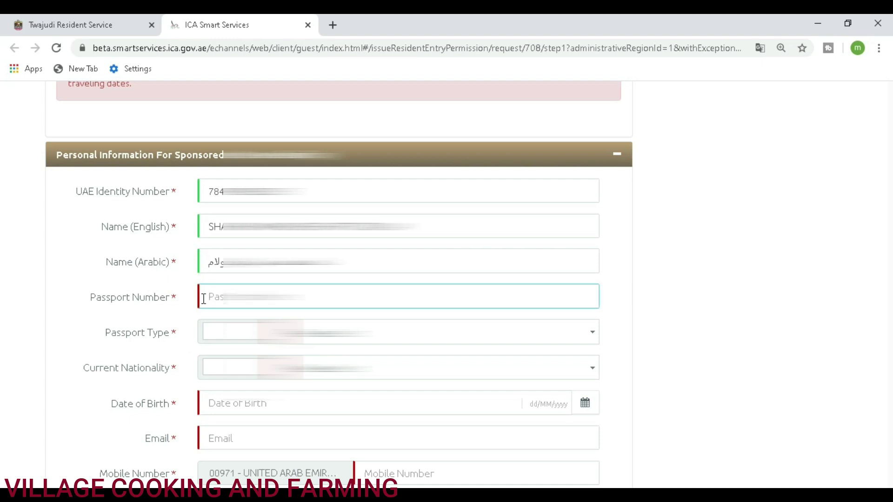
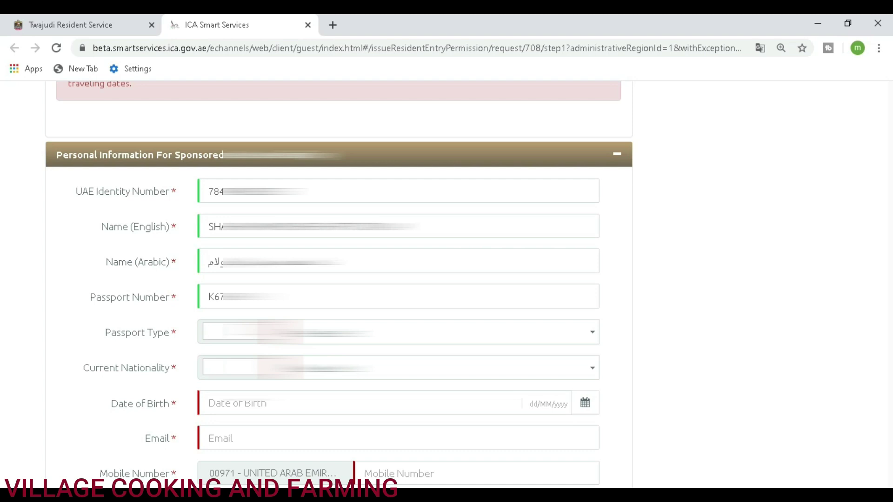
key("Down")
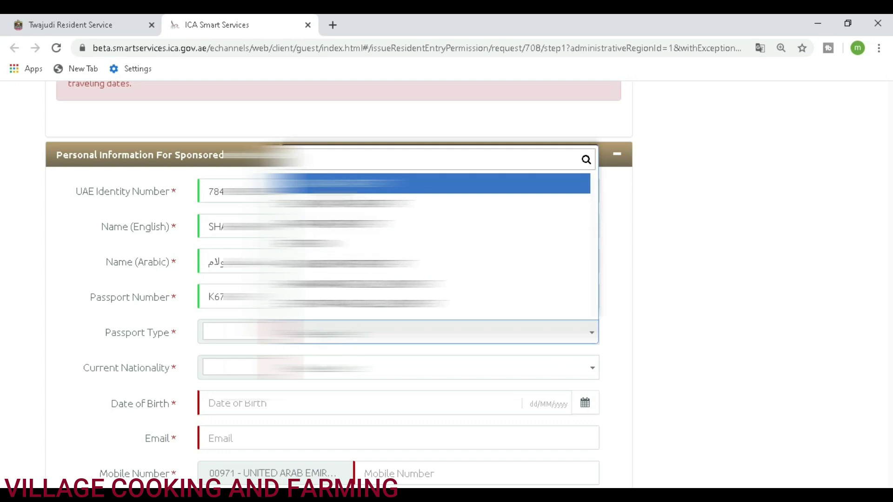
Step: Set Passport Type to ORDINARY PASSPORT and Current Nationality to INDIA
left_click(318, 186)
left_click(232, 371)
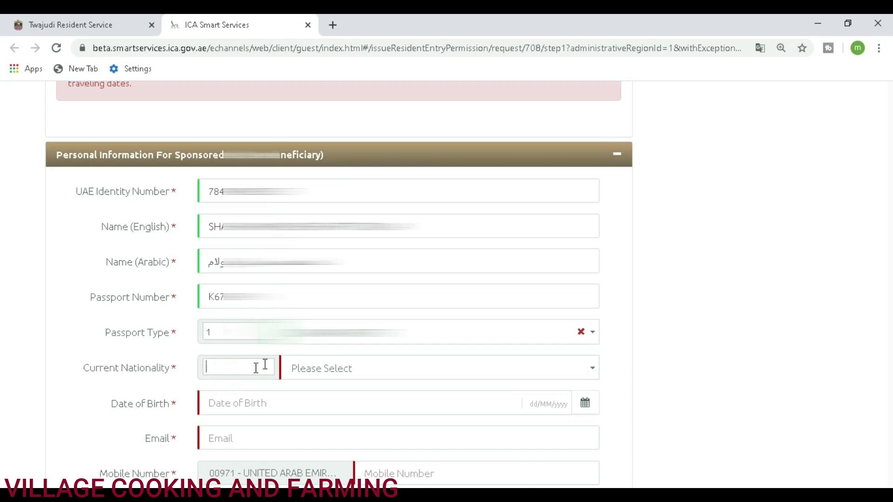
left_click(312, 370)
scroll(346, 313, "down", 20)
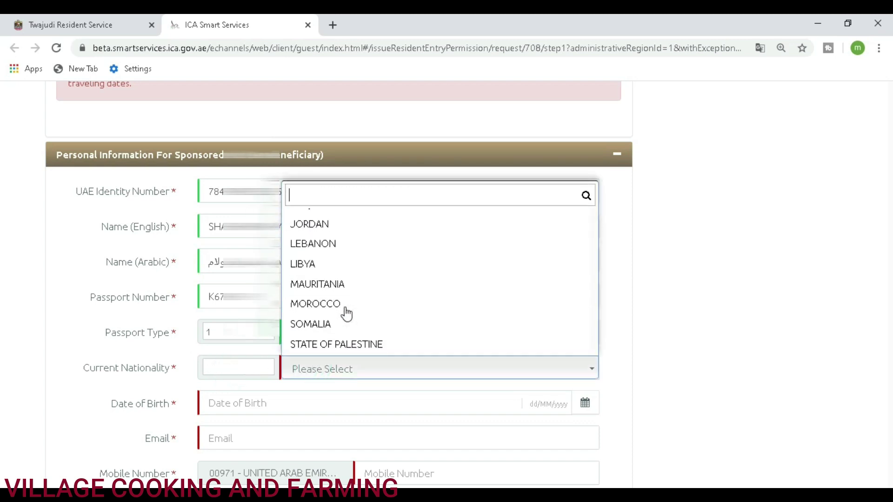
scroll(330, 320, "down", 20)
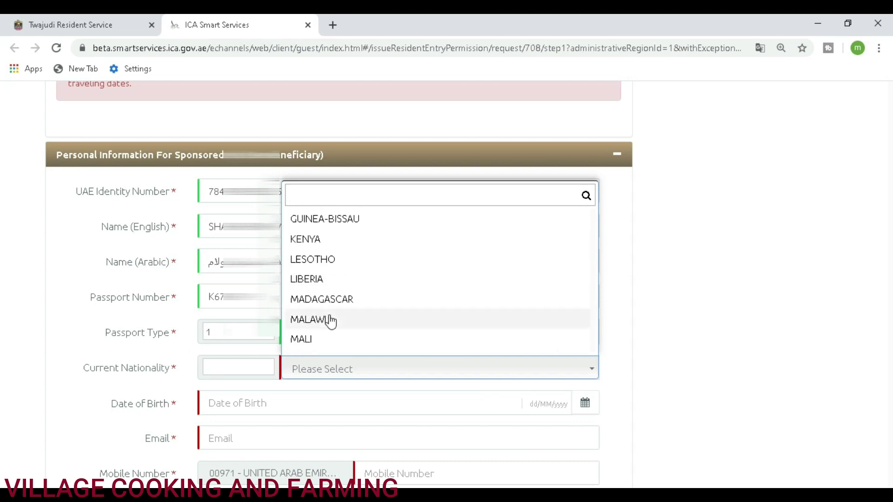
scroll(328, 316, "up", 20)
scroll(326, 309, "down", 10)
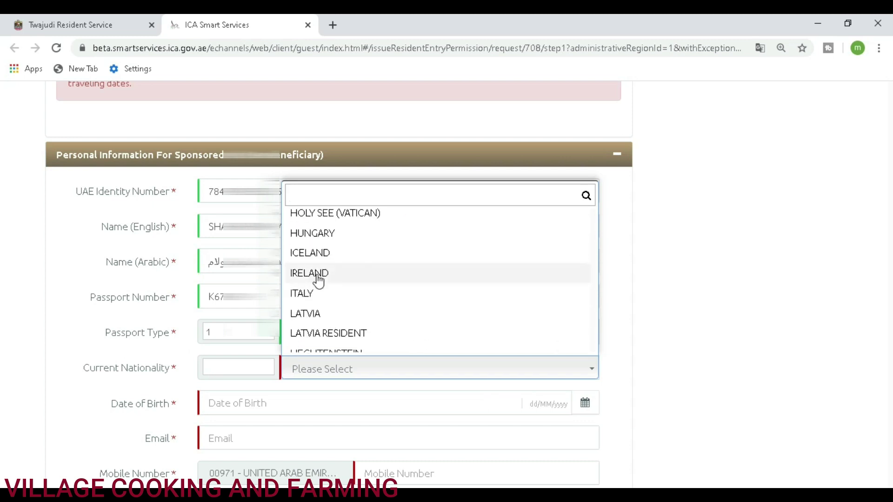
scroll(319, 301, "up", 1)
type("INDI")
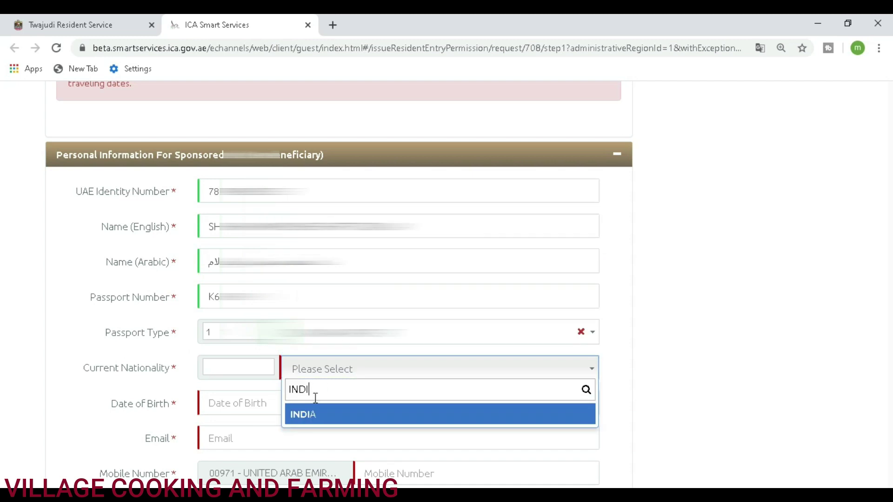
left_click(311, 415)
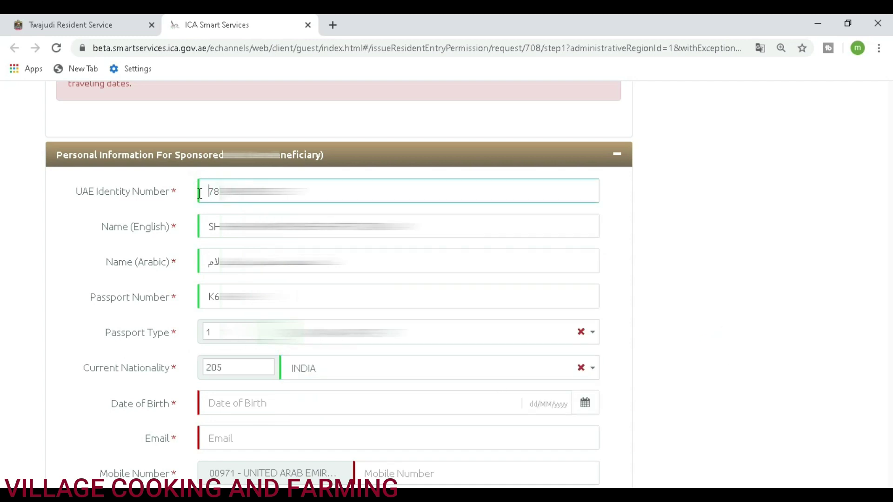
scroll(213, 295, "down", 1)
left_click(221, 341)
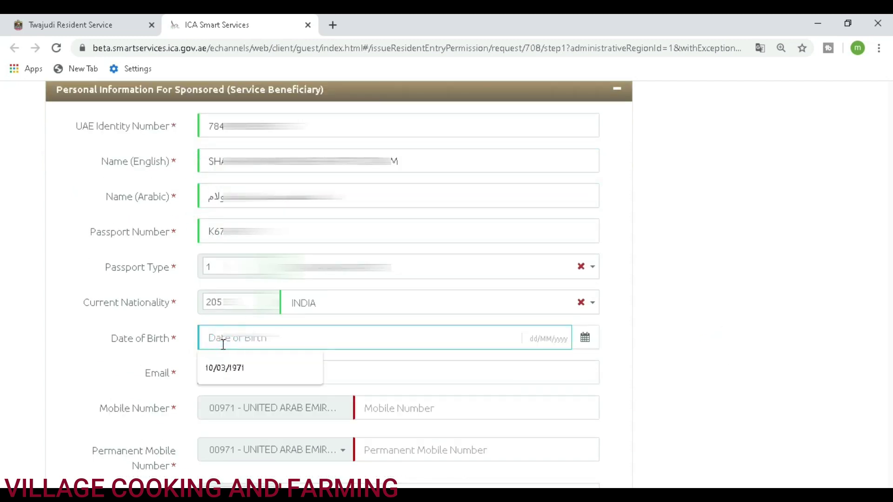
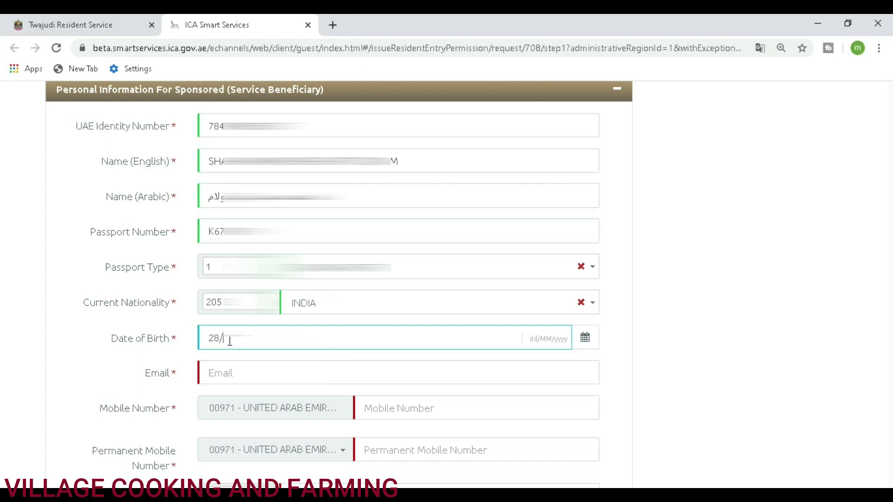
left_click(687, 392)
left_click(279, 337)
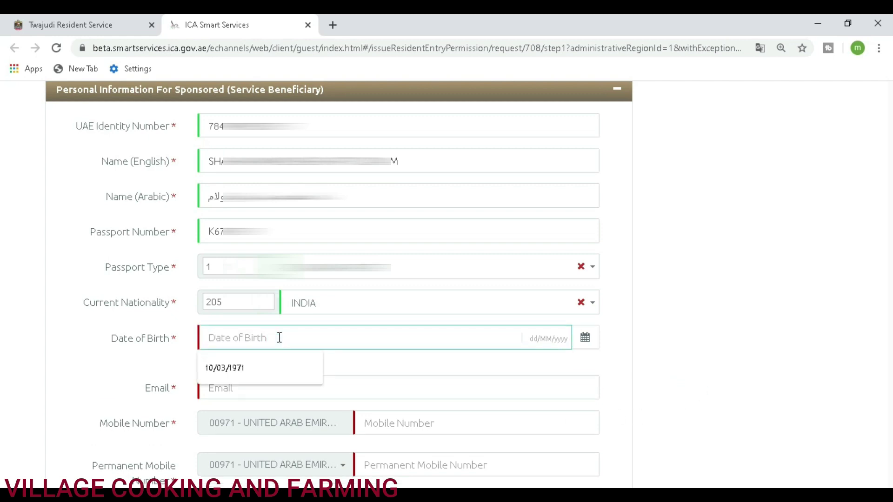
type("28/0")
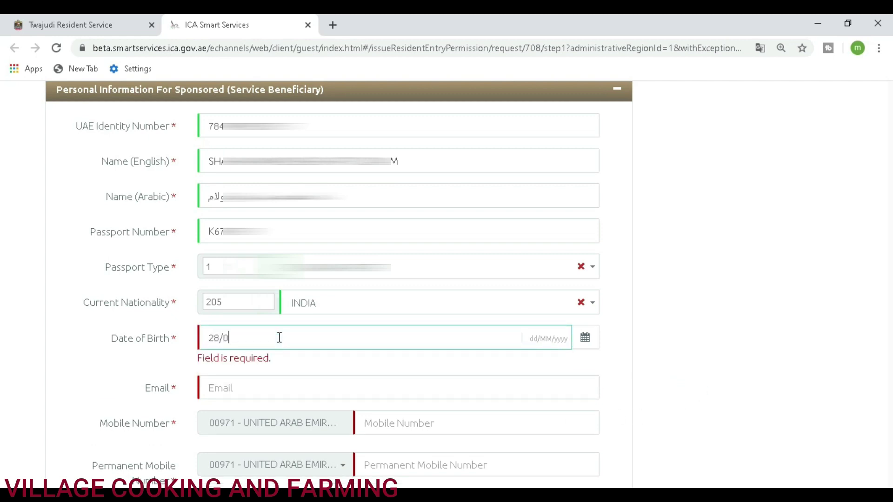
type("9/1995")
left_click(348, 365)
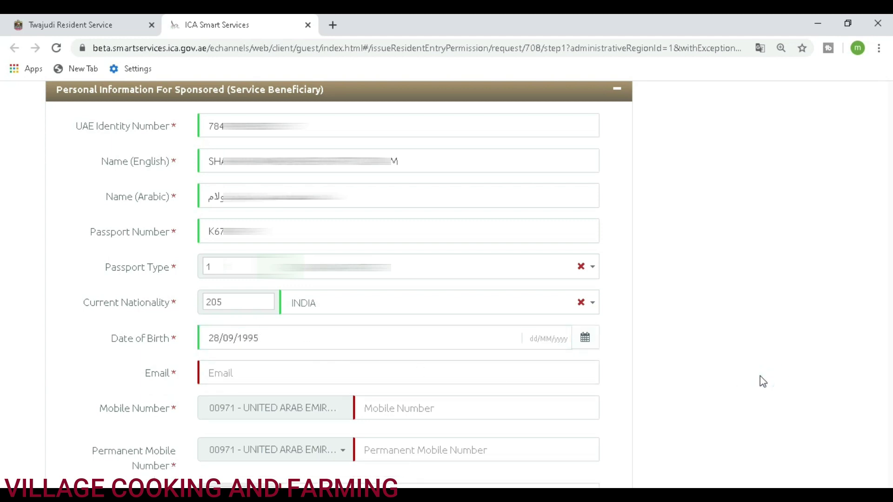
scroll(756, 377, "down", 1)
Step: Enter the applicant's e-mail address and mobile number
left_click(325, 307)
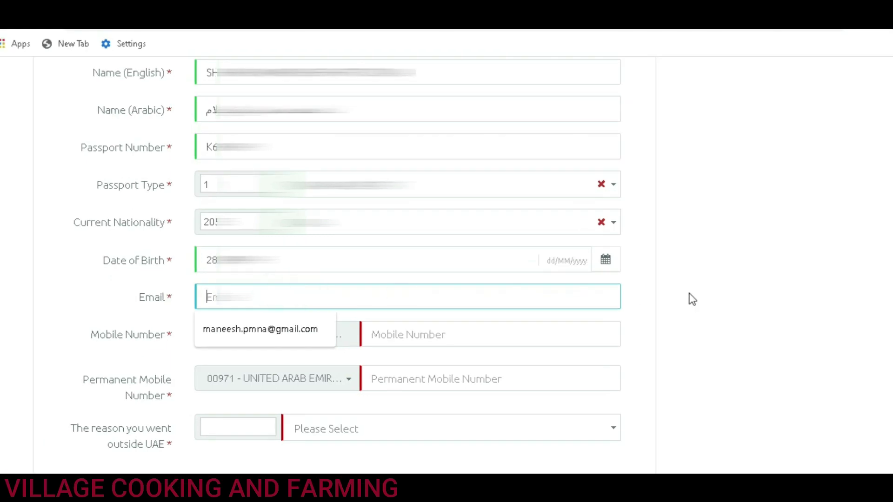
left_click(758, 294)
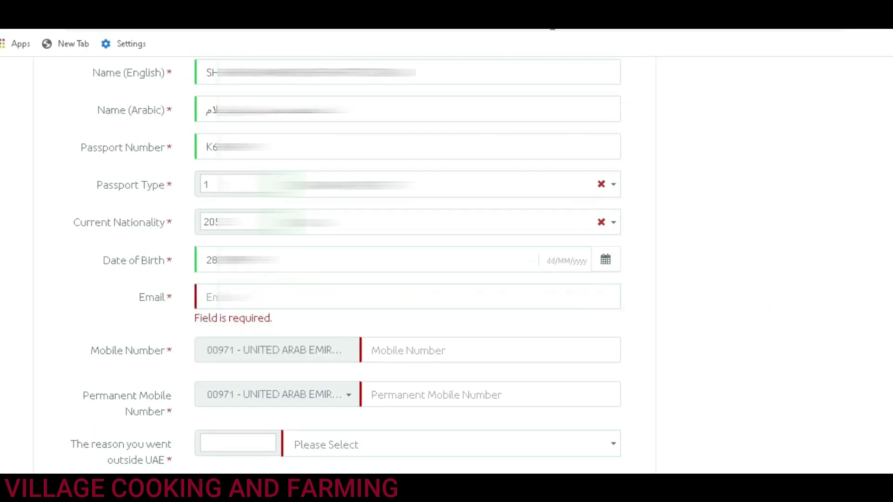
left_click(405, 296)
type("sh")
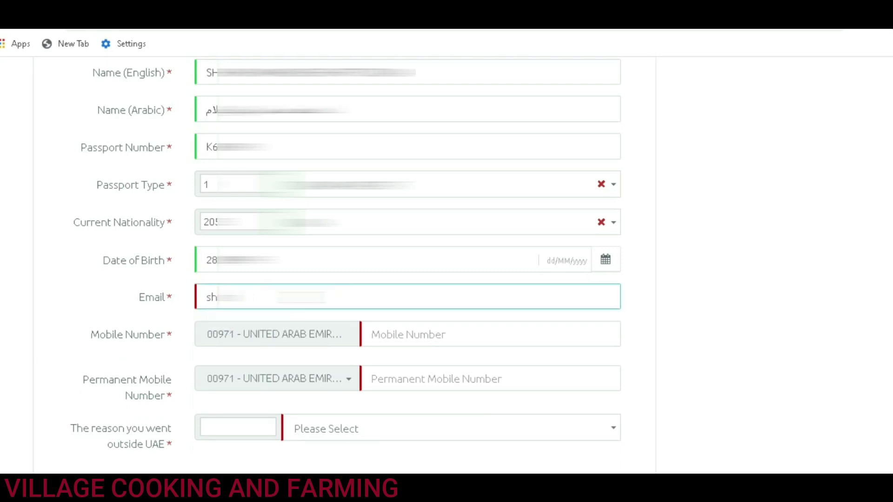
type(".com")
key("Tab")
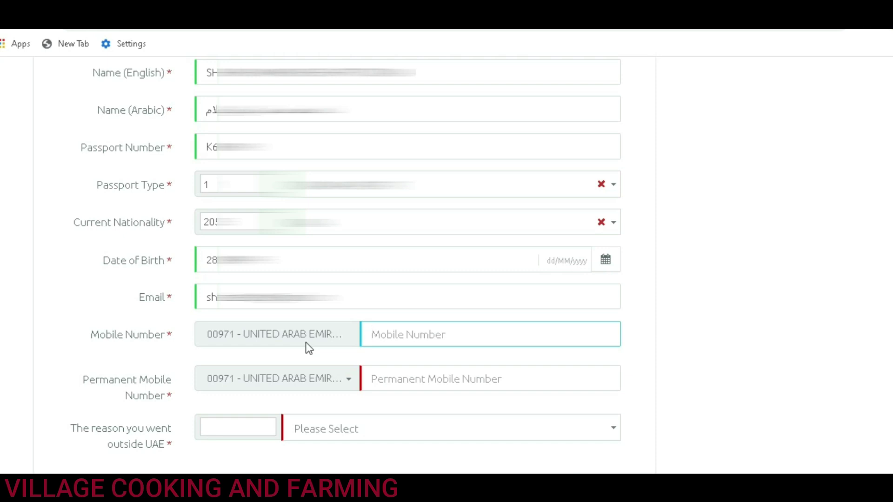
type("52")
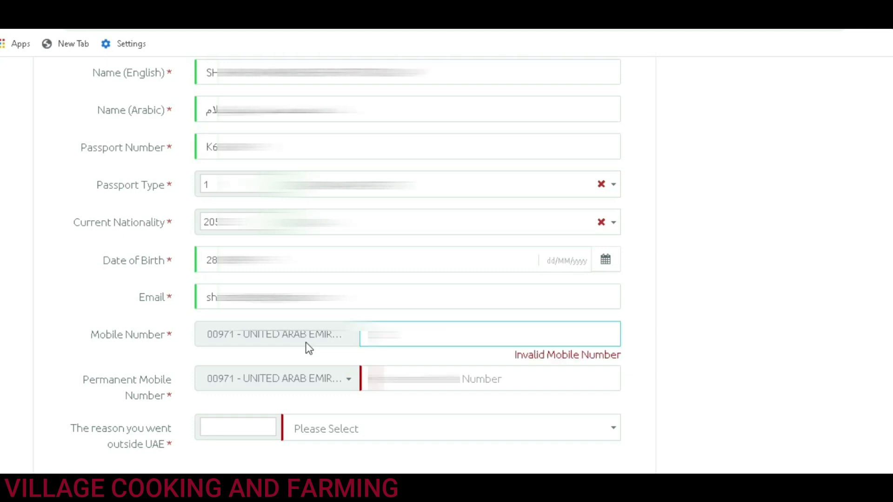
type("512")
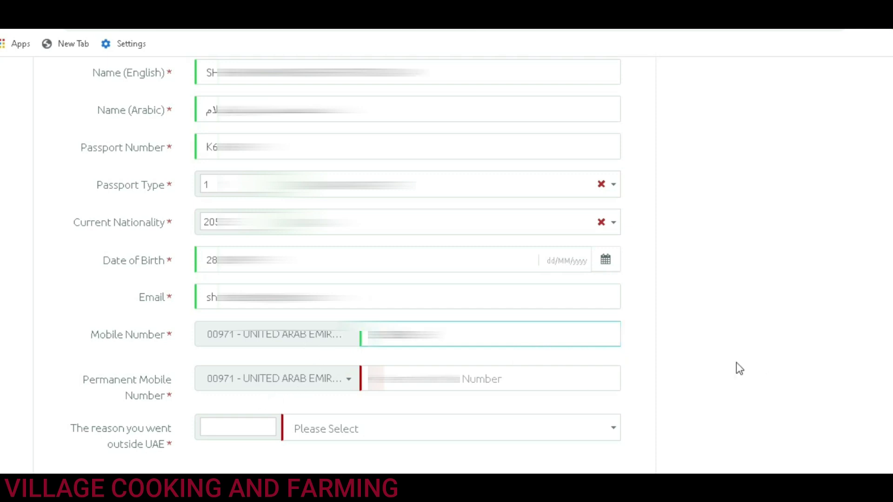
left_click(736, 363)
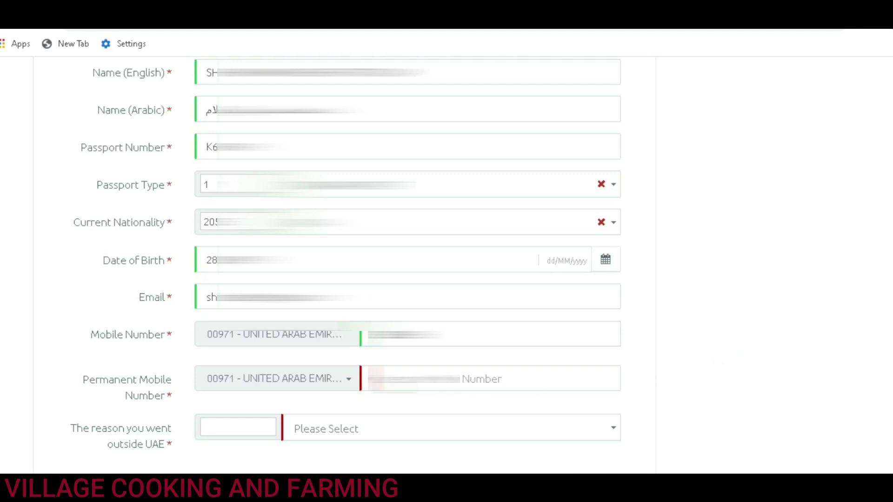
Step: Enter the permanent mobile number with country code 0091 - INDIA
left_click(343, 384)
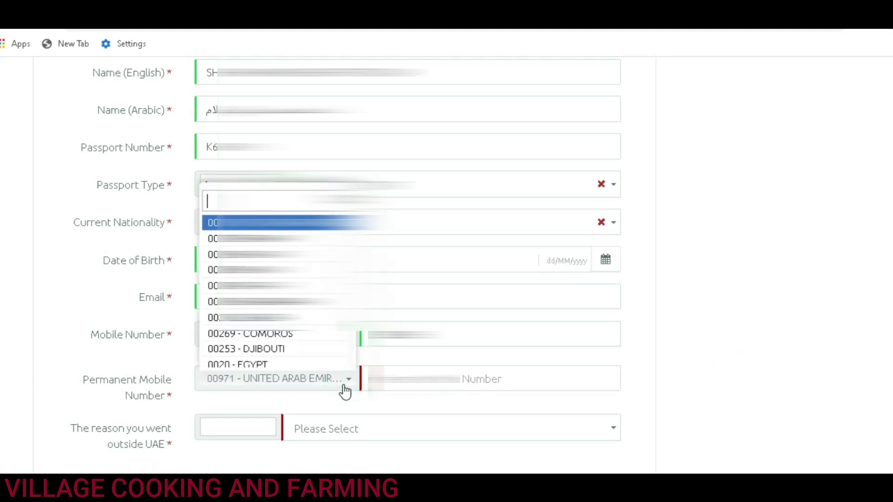
left_click(754, 361)
left_click(462, 380)
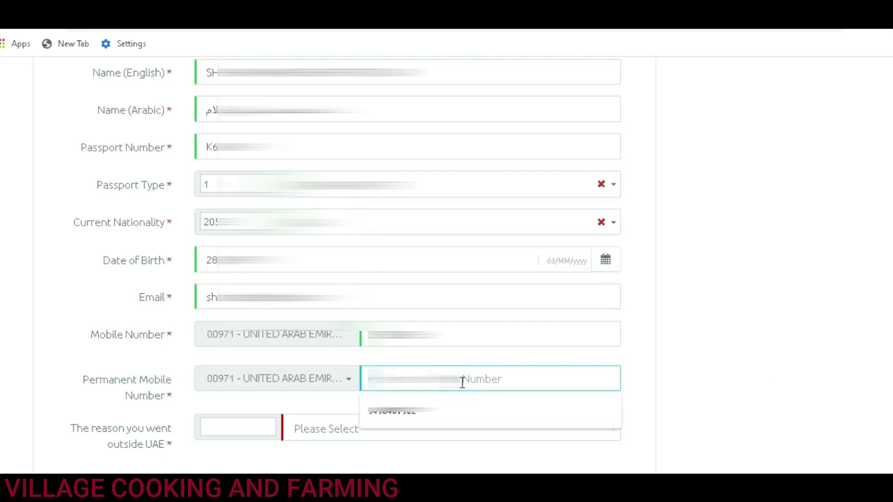
left_click(471, 380)
type("05")
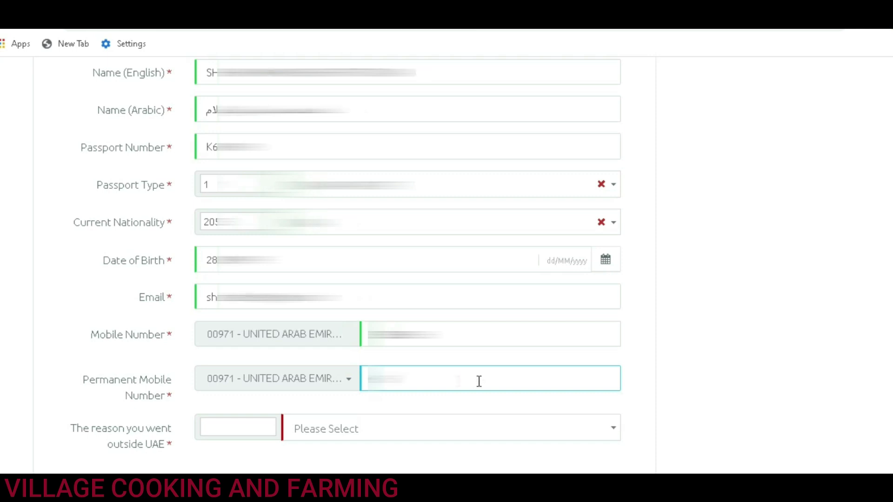
left_click(332, 379)
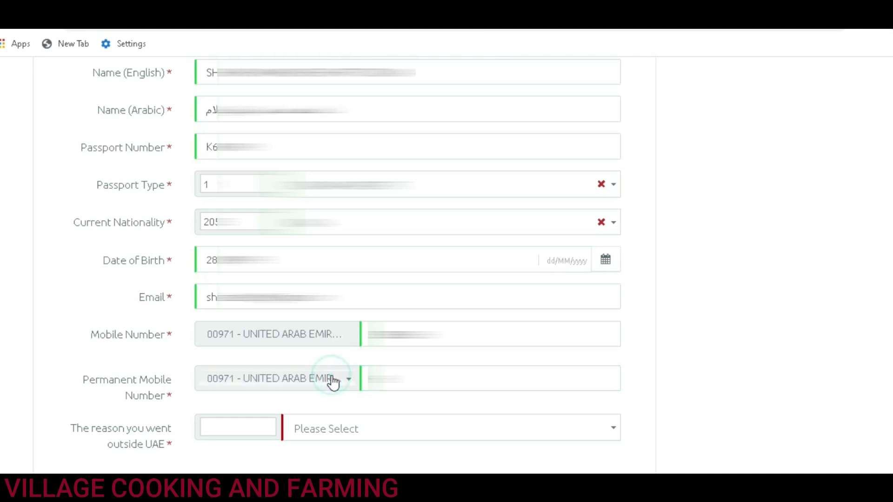
type("indi")
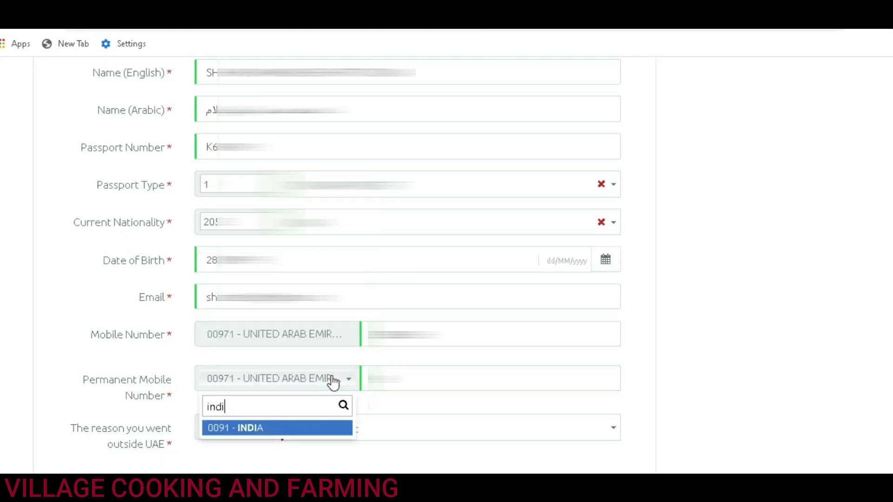
left_click(259, 428)
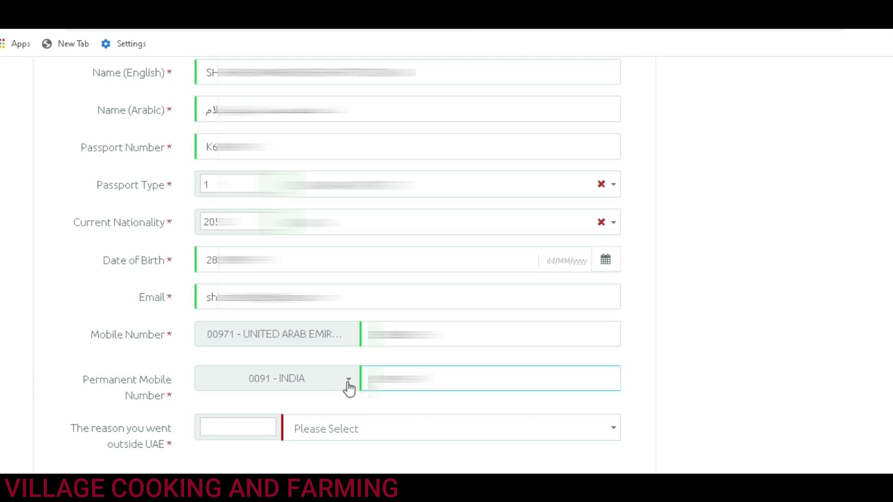
scroll(490, 384, "down", 2)
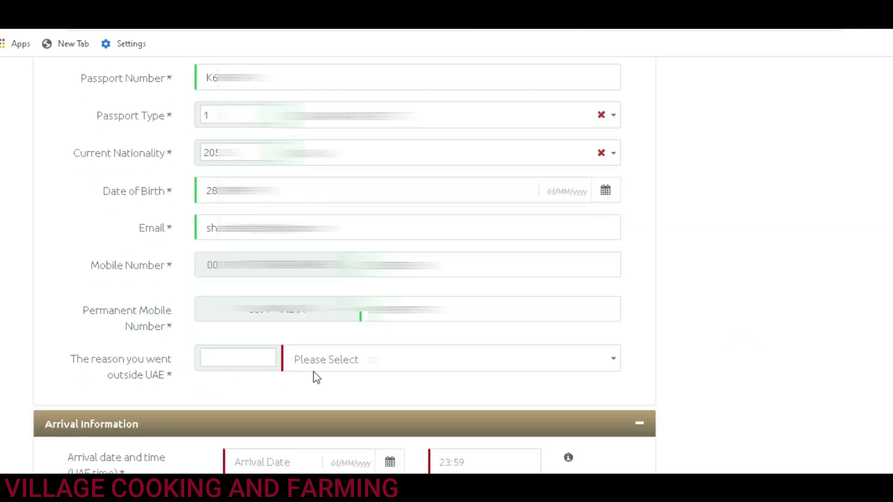
left_click(345, 359)
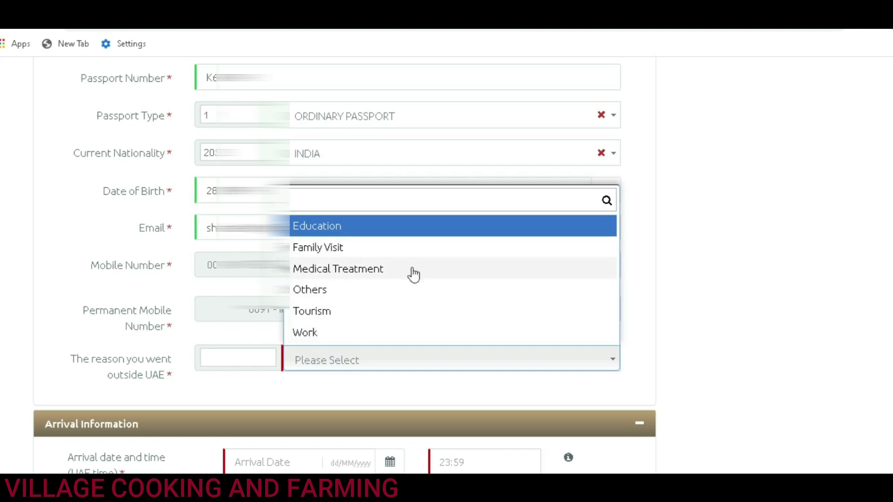
Step: Choose Family Visit as the reason for going outside the UAE
left_click(319, 253)
scroll(225, 334, "down", 3)
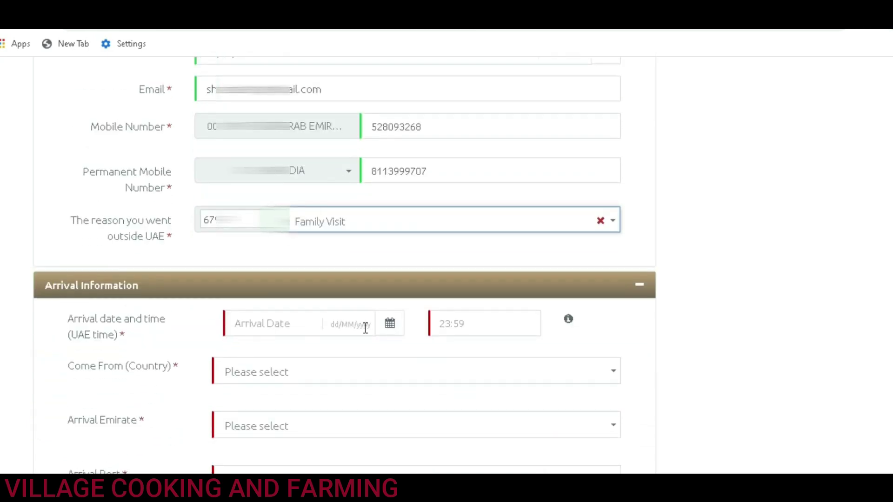
scroll(291, 325, "down", 3)
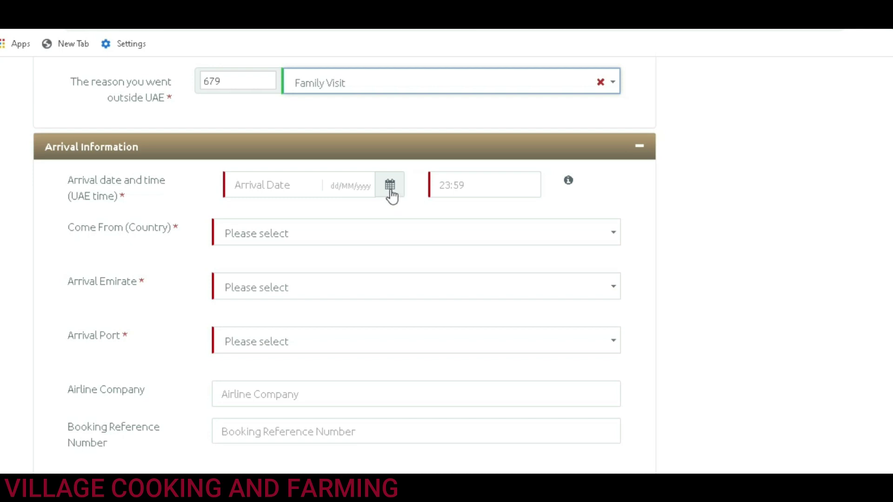
Step: Set the arrival date to 15/07/2020 and the arrival time to 23:11
left_click(391, 194)
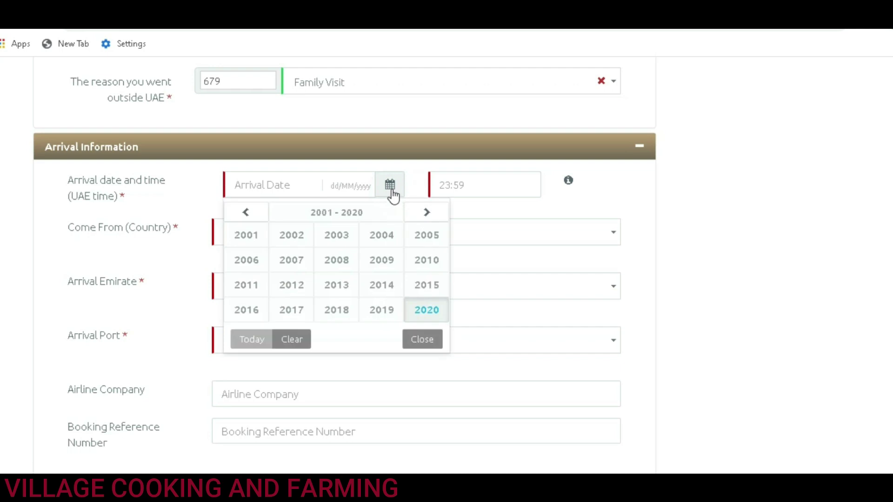
left_click(421, 315)
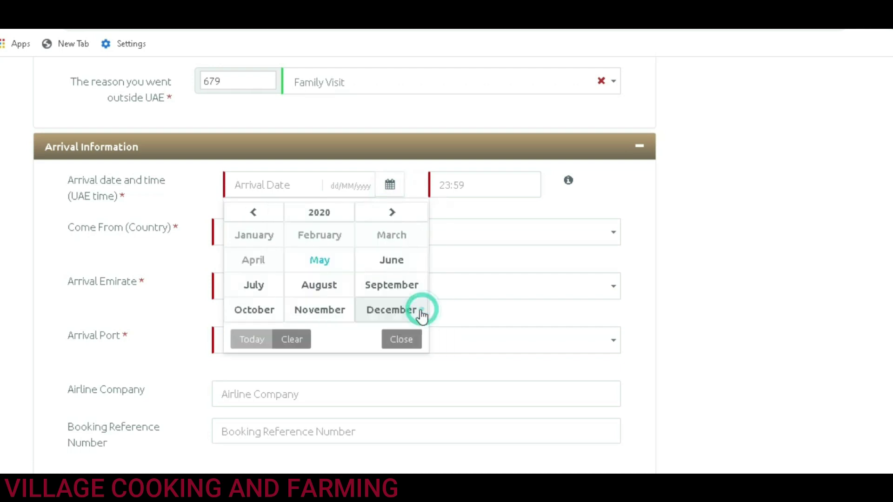
left_click(258, 287)
left_click(348, 295)
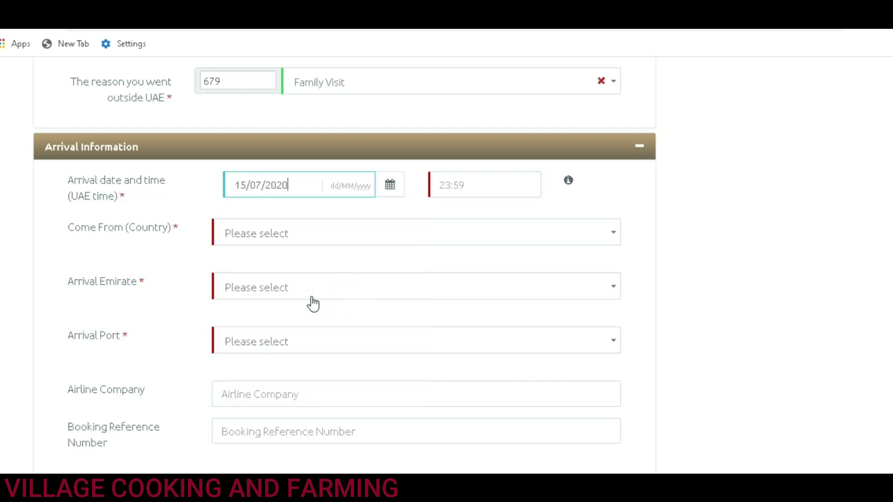
left_click(457, 188)
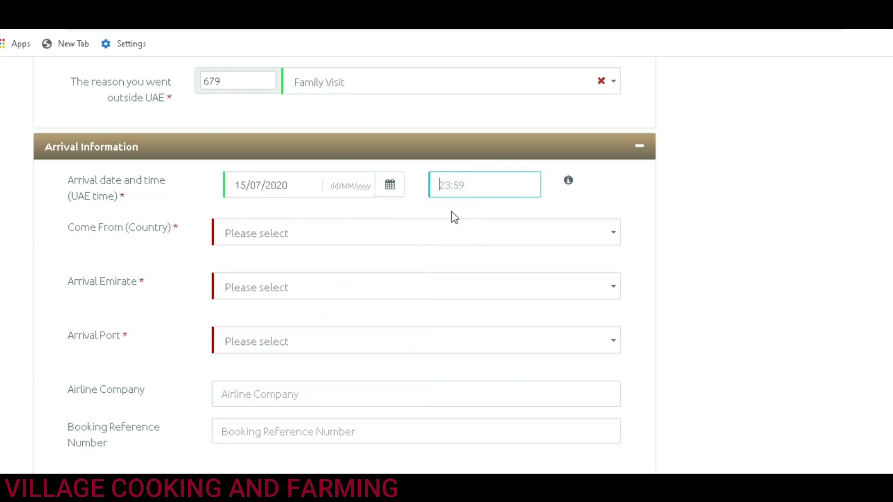
type("2")
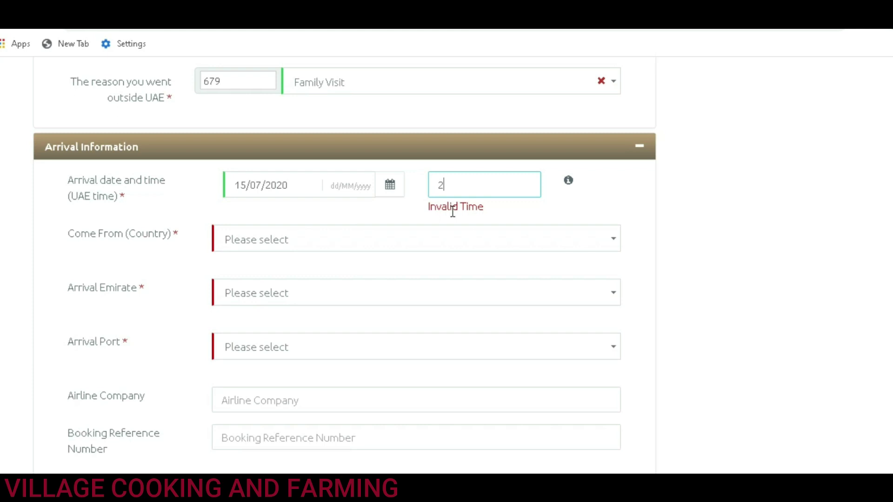
key("BackSpace")
type("23")
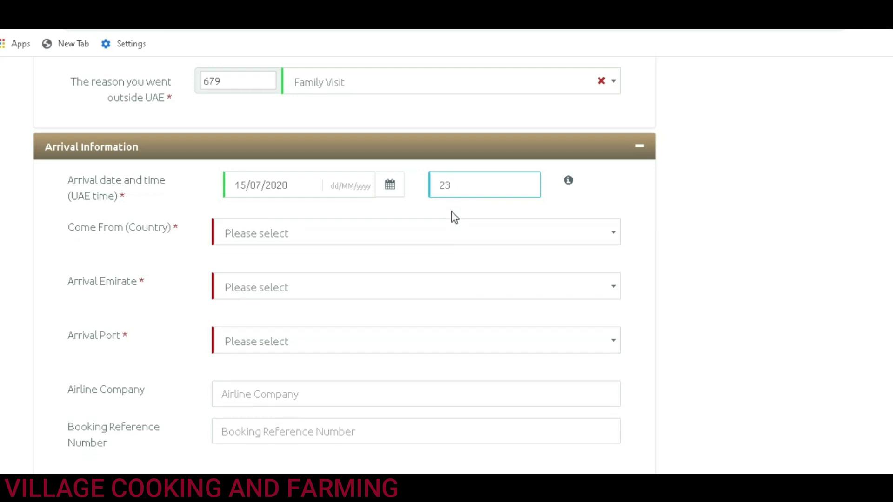
type(":11")
left_click(704, 183)
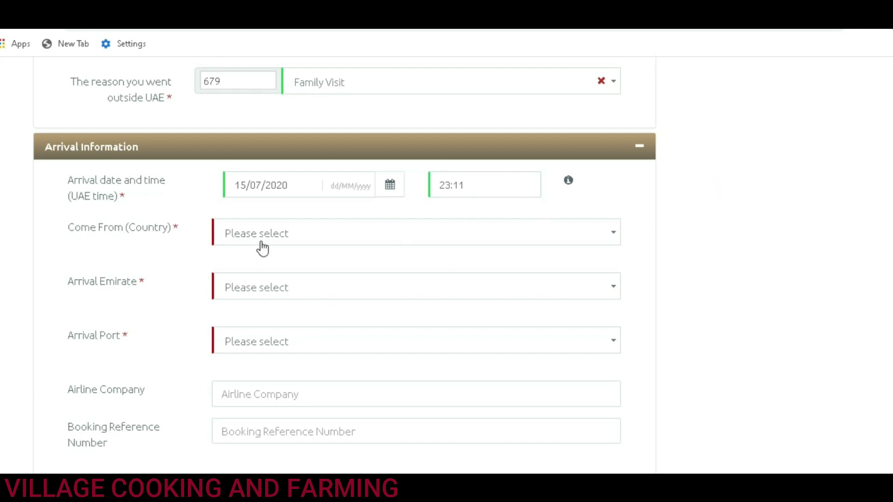
Step: Set Come From to INDIA, Arrival Emirate to DUBAI and Arrival Port to DUBAI AIRPORT
left_click(320, 234)
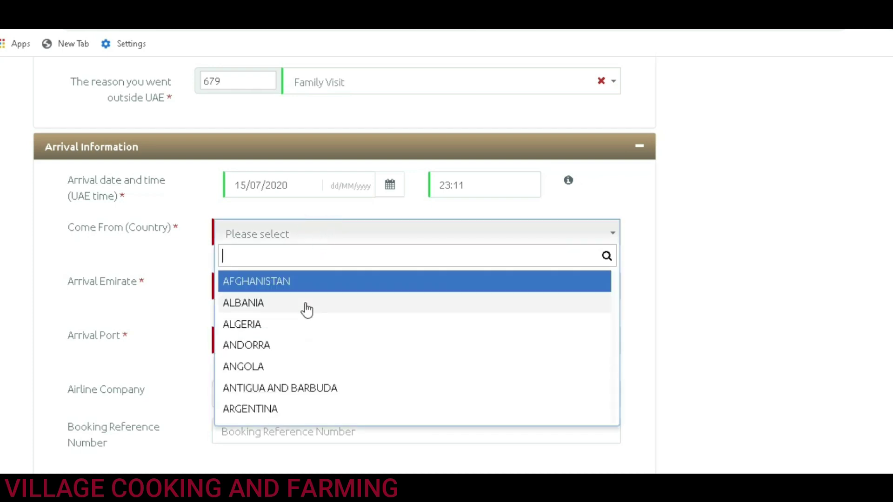
type("indi")
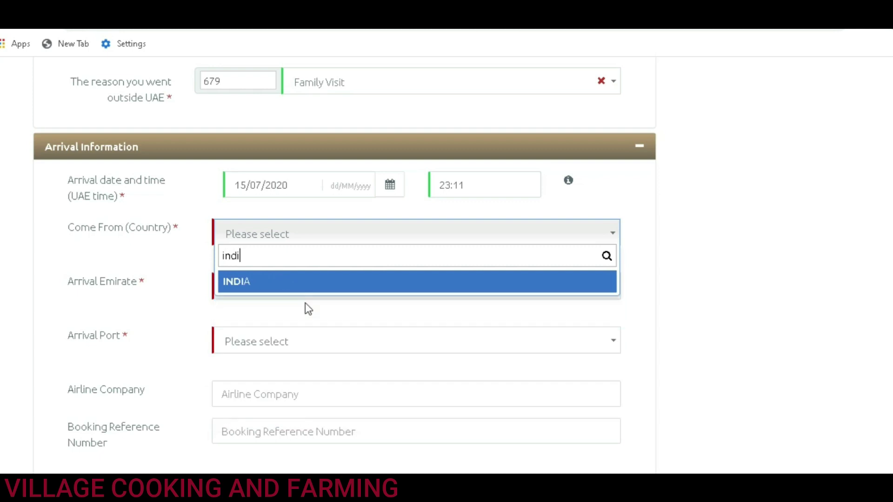
key("Return")
left_click(294, 296)
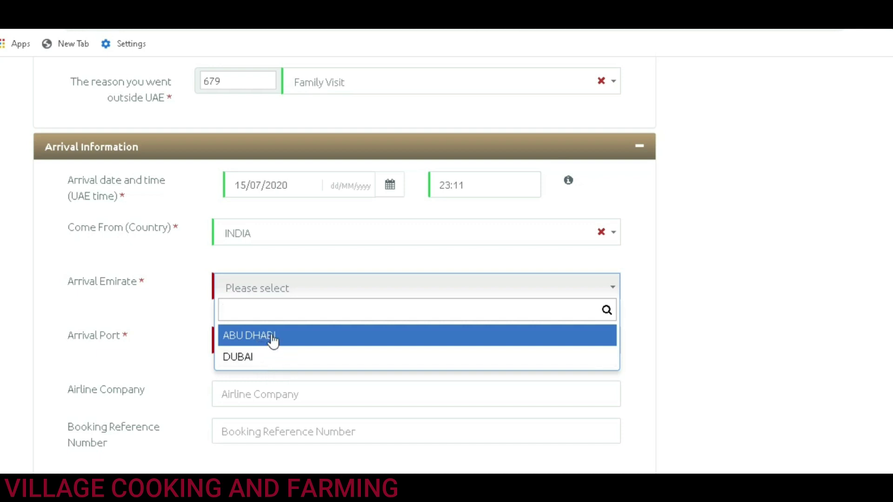
left_click(245, 360)
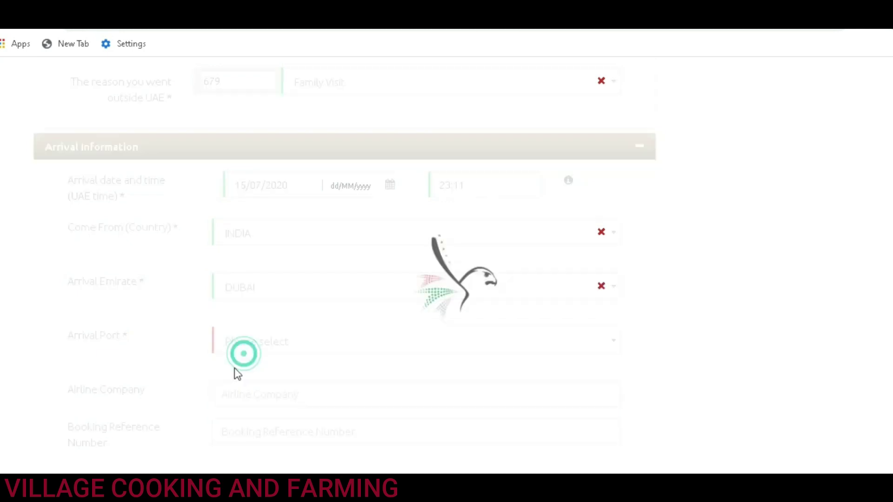
left_click(277, 347)
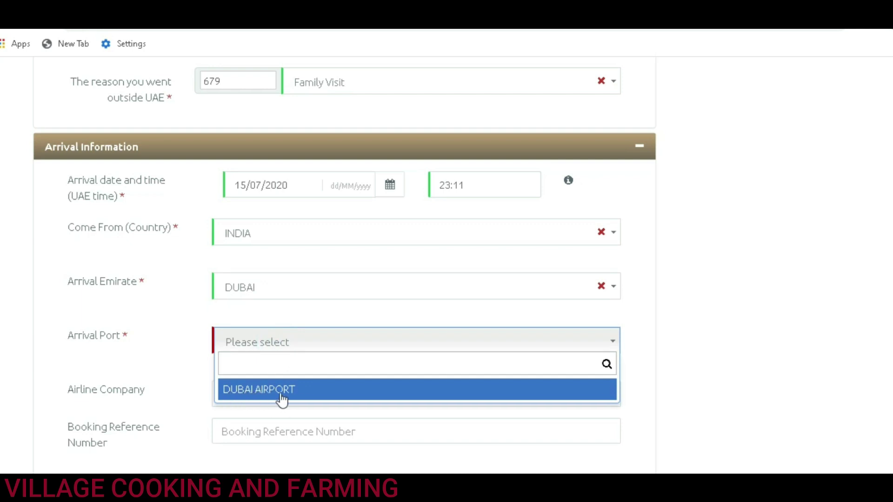
left_click(257, 392)
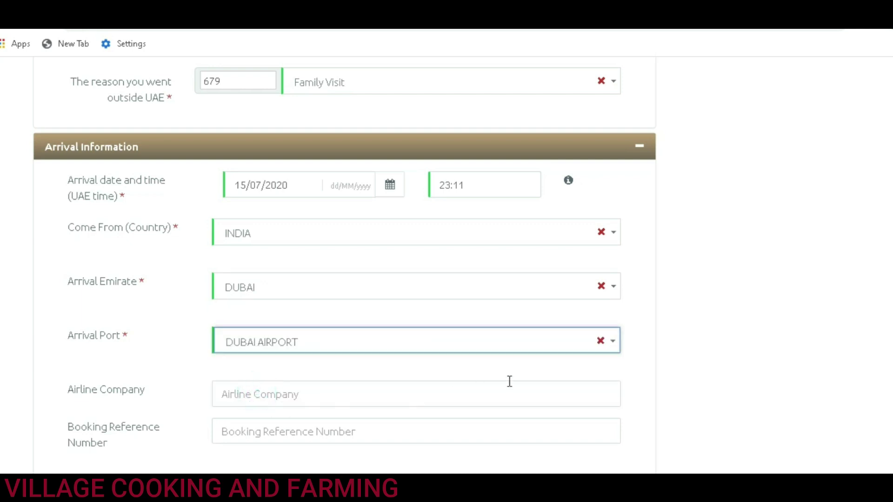
scroll(438, 385, "down", 3)
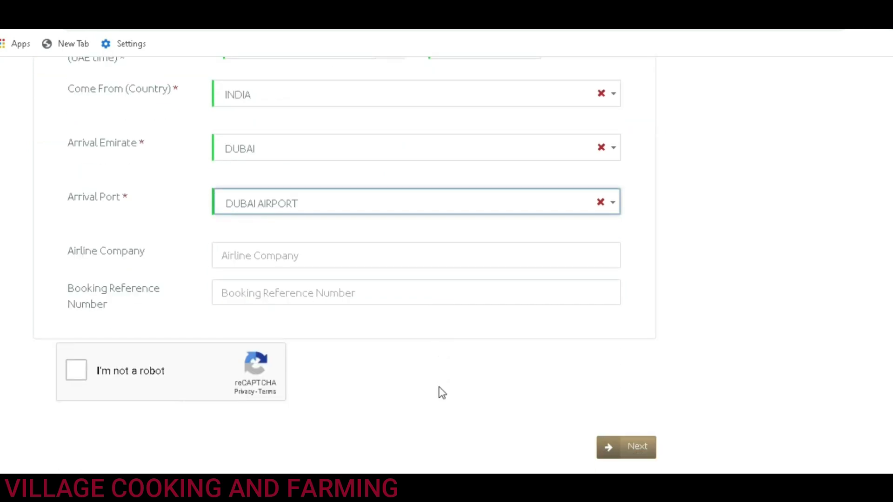
Step: Leave the optional Airline Company and Booking Reference Number fields empty
scroll(441, 392, "up", 2)
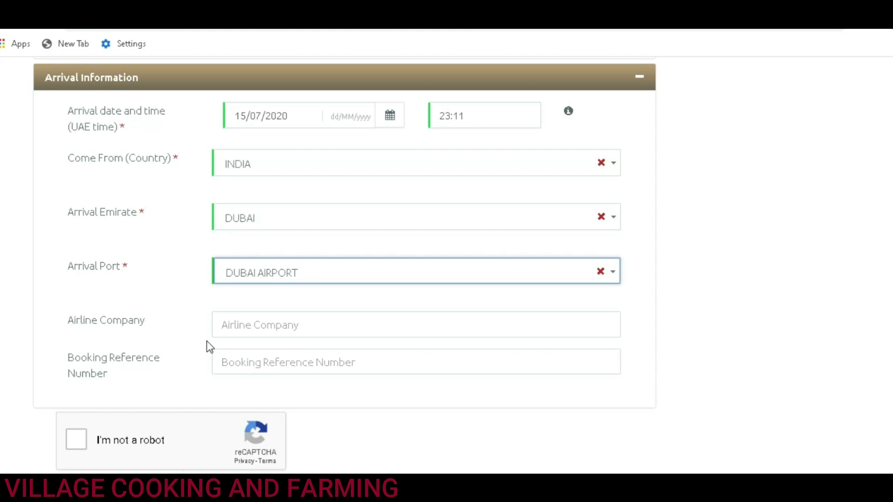
left_click(219, 324)
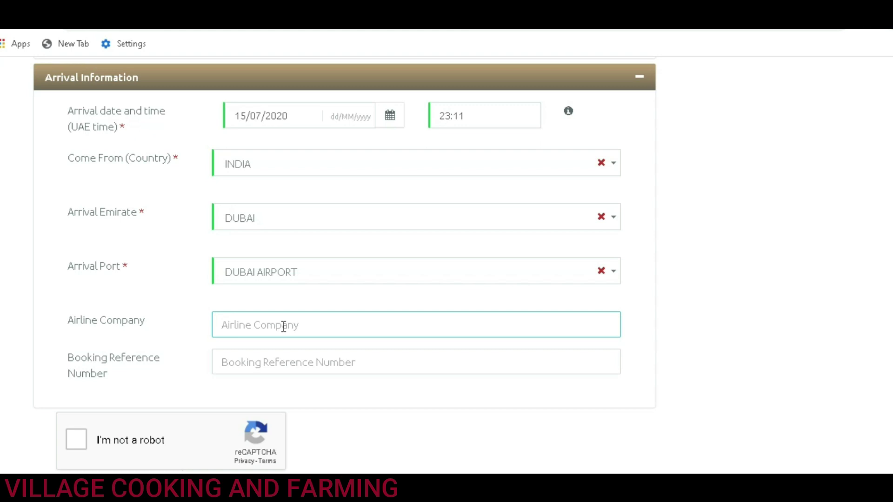
left_click(283, 325)
left_click(271, 364)
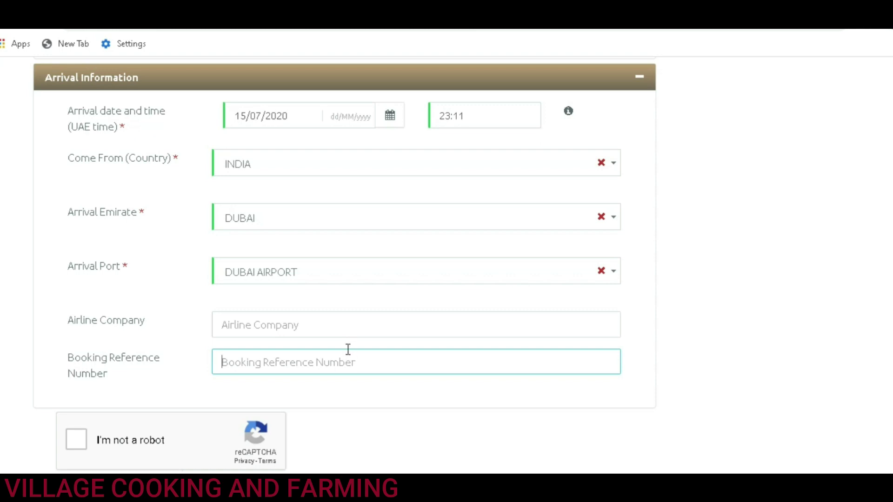
scroll(349, 352, "up", 7)
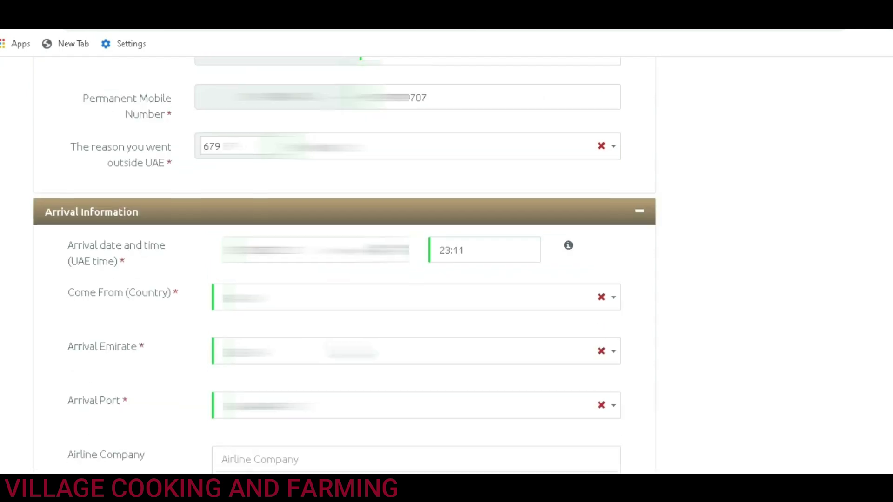
scroll(350, 352, "up", 3)
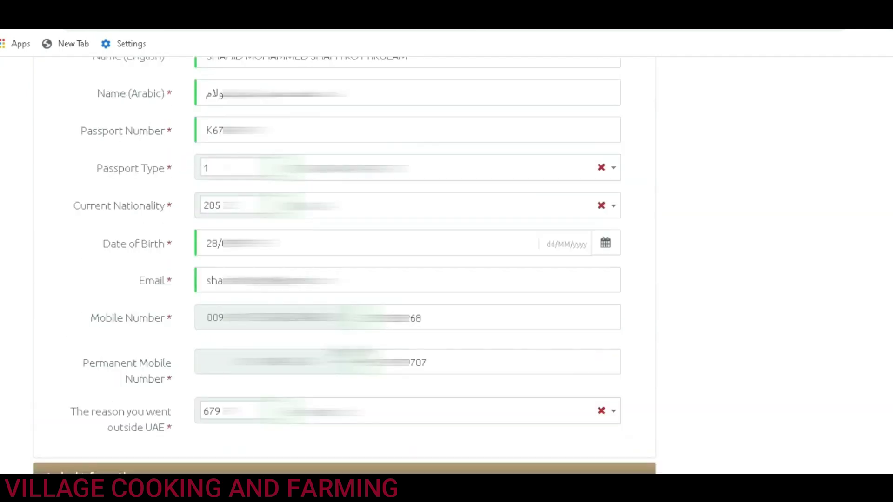
scroll(350, 352, "up", 2)
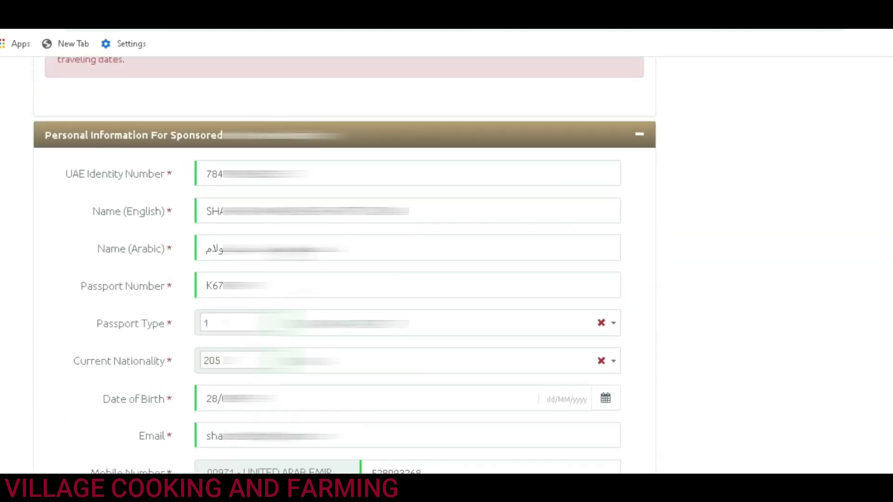
scroll(349, 352, "down", 3)
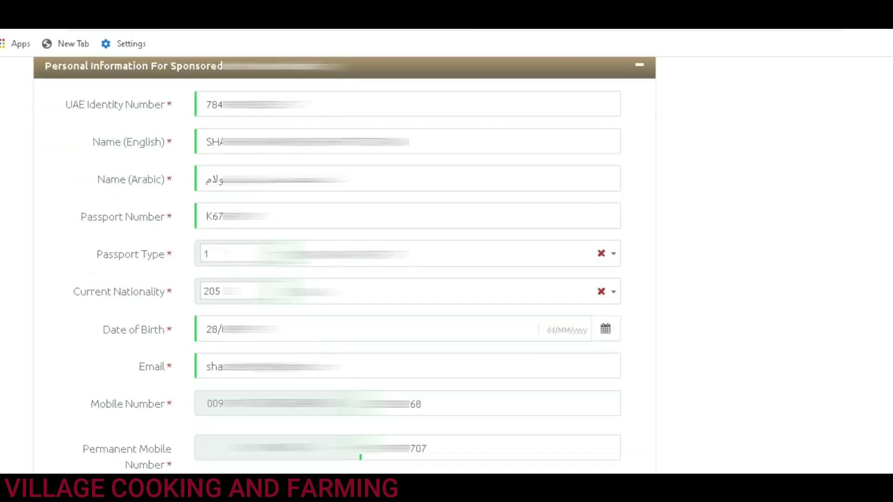
scroll(349, 352, "up", 2)
scroll(350, 352, "up", 1)
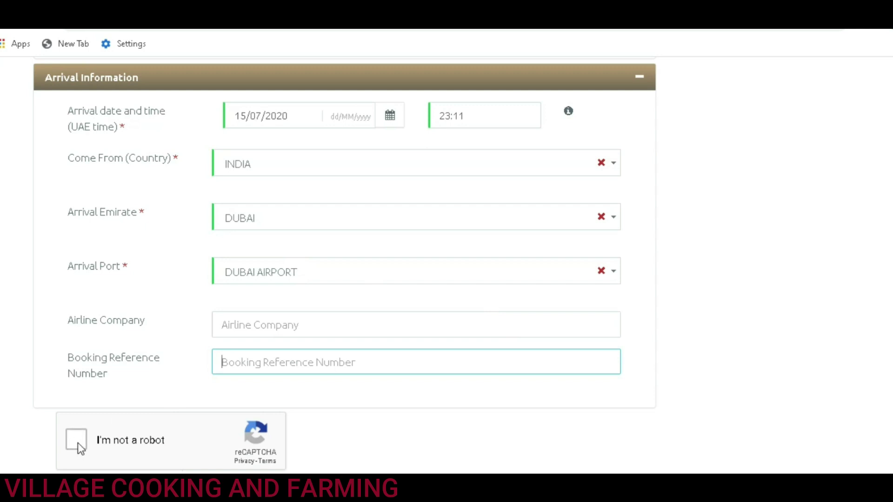
Step: Tick the reCAPTCHA 'I'm not a robot' box and continue with Next
left_click(78, 443)
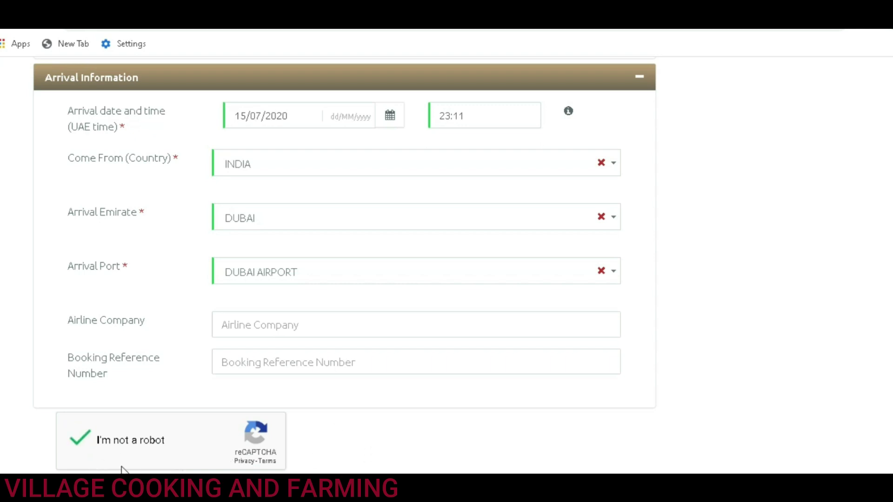
scroll(378, 429, "down", 2)
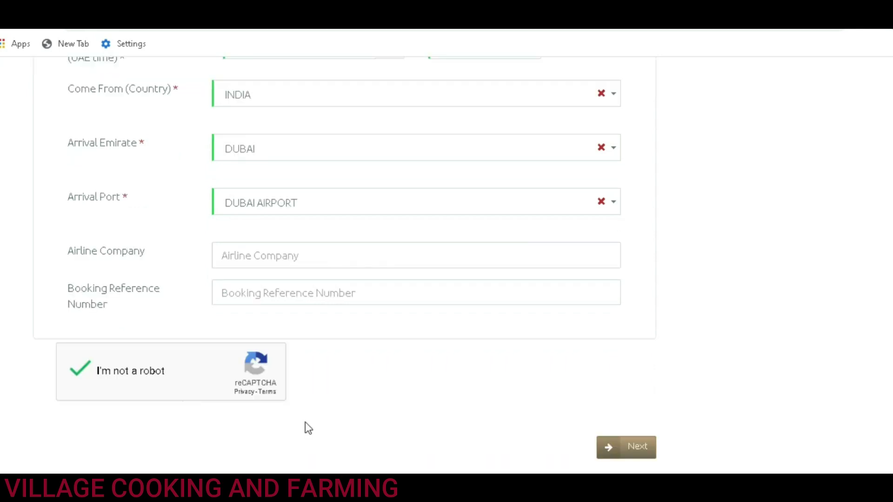
left_click(635, 454)
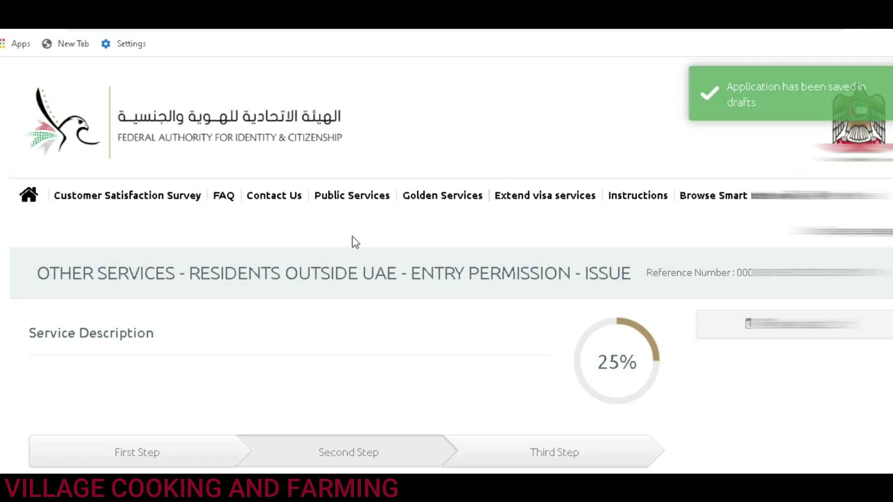
Step: Scroll through the Attachments Info step to review the five required documents
scroll(356, 238, "down", 3)
scroll(357, 242, "down", 2)
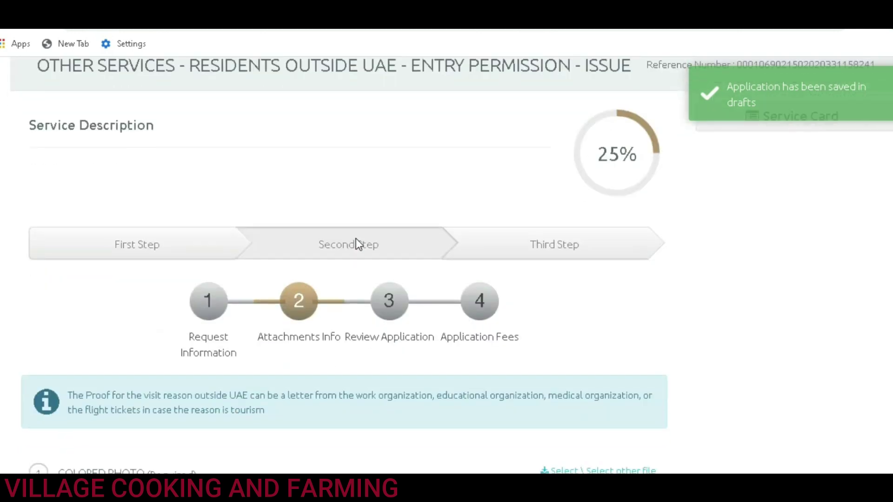
scroll(357, 242, "up", 3)
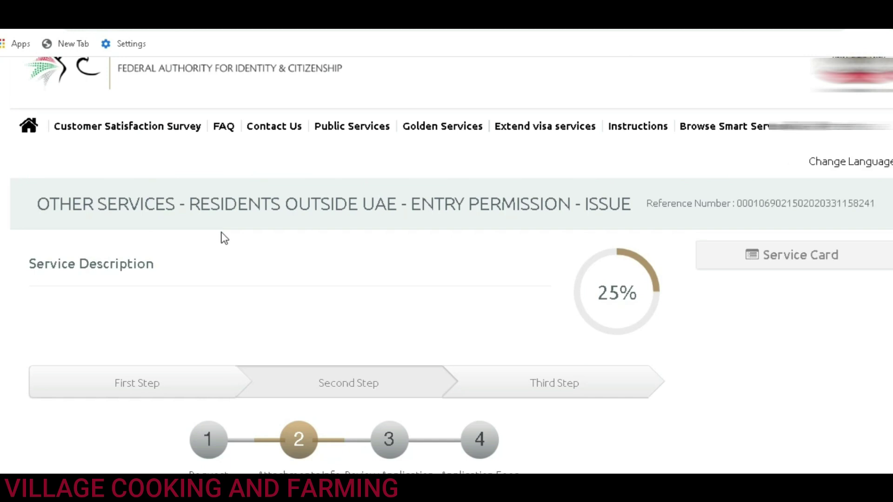
scroll(225, 239, "down", 10)
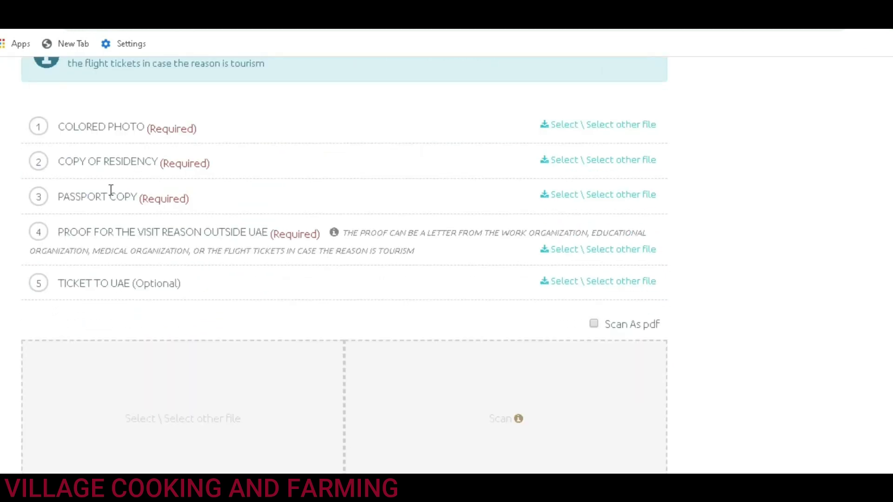
scroll(170, 225, "down", 5)
scroll(309, 314, "up", 3)
scroll(309, 314, "up", 2)
Step: Attach the colored photo, and IMG_20180127_0004 as the residency copy
left_click(582, 127)
double_click(542, 95)
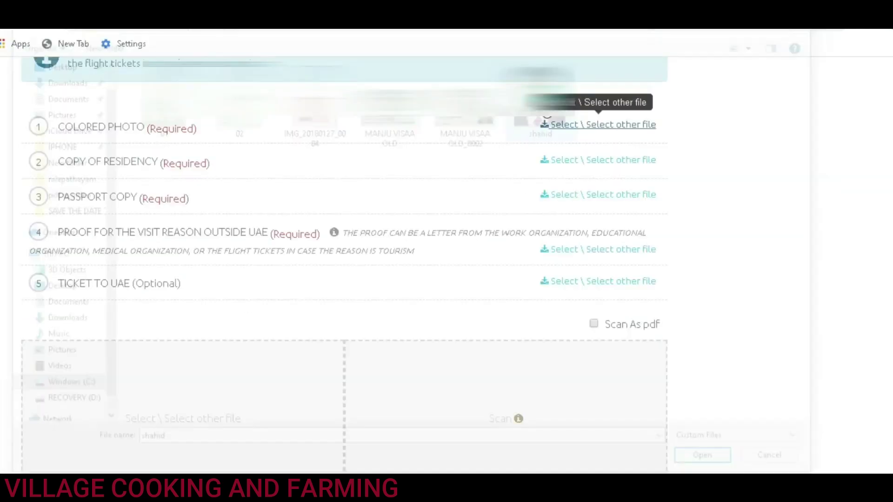
left_click(566, 166)
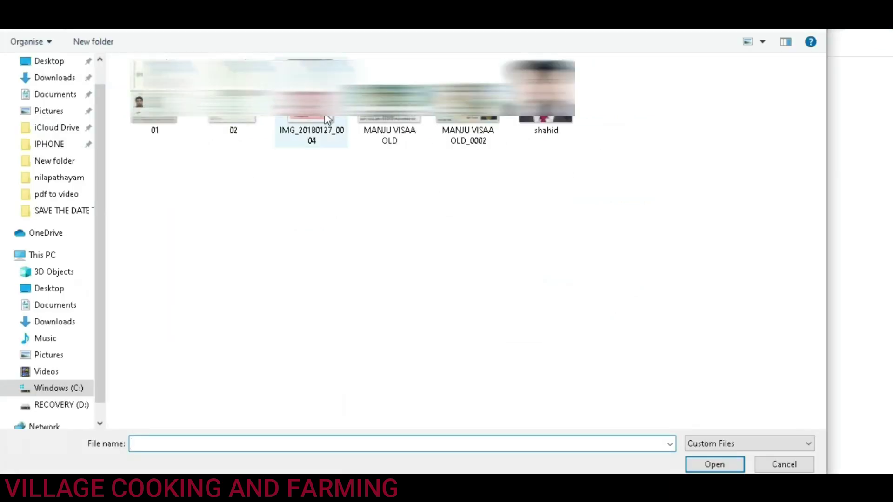
double_click(309, 134)
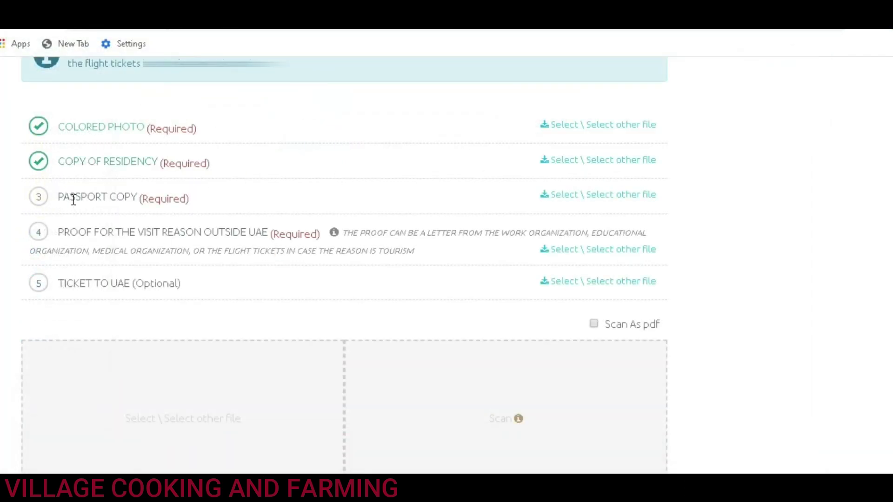
Step: Attach file 01 as the passport copy plus the visit-reason proof, then check the table
left_click(558, 199)
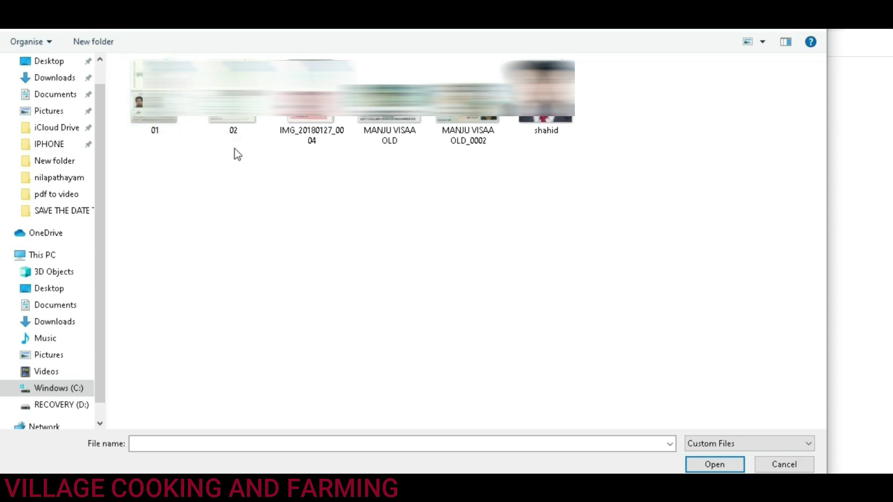
left_click(160, 118)
double_click(161, 119)
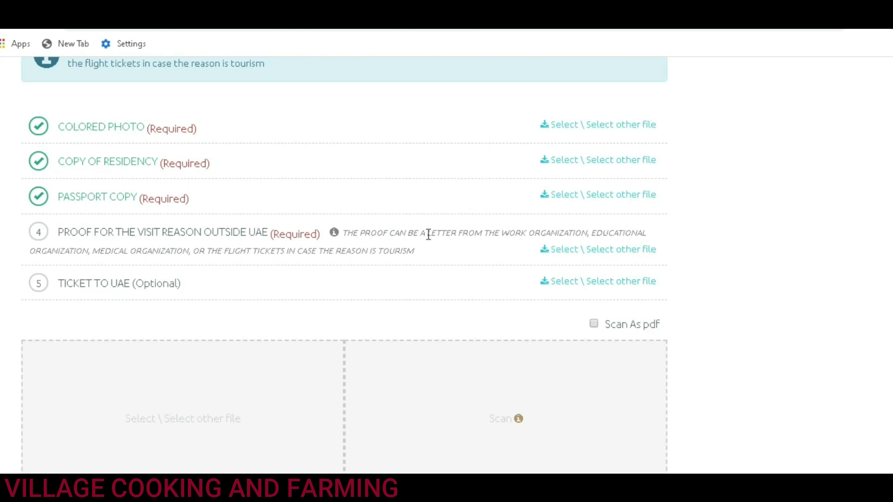
left_click(552, 254)
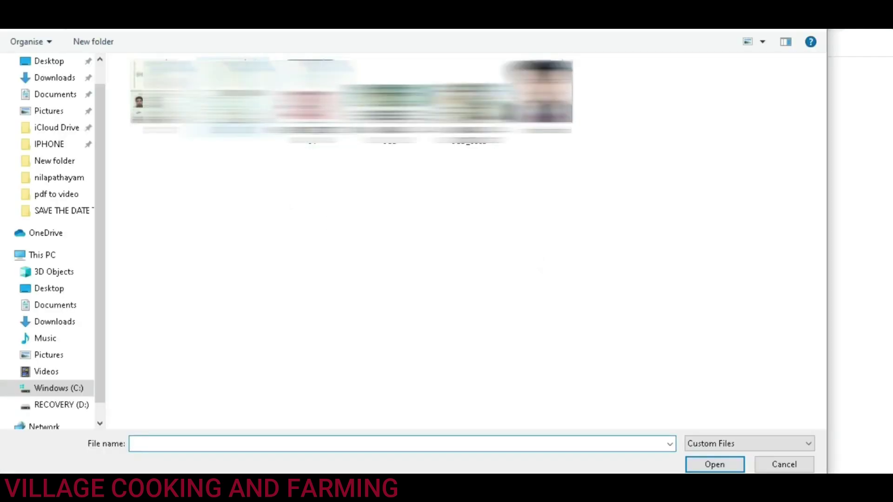
double_click(390, 98)
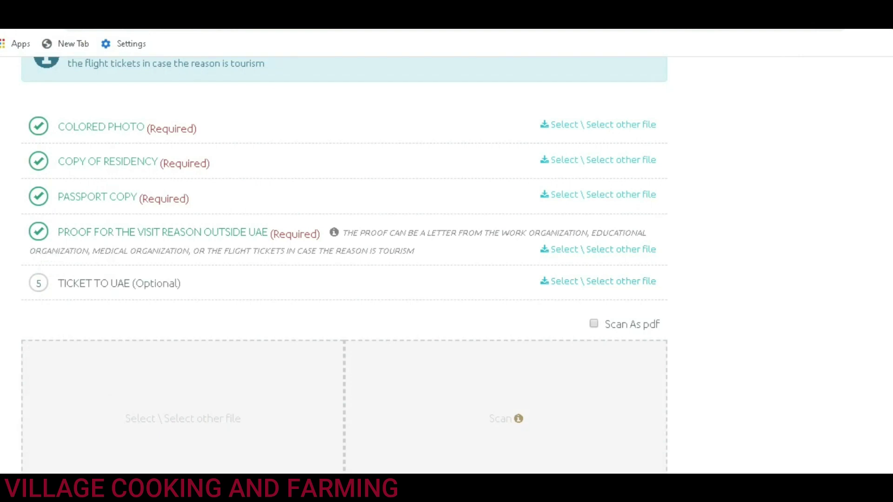
scroll(170, 247, "down", 3)
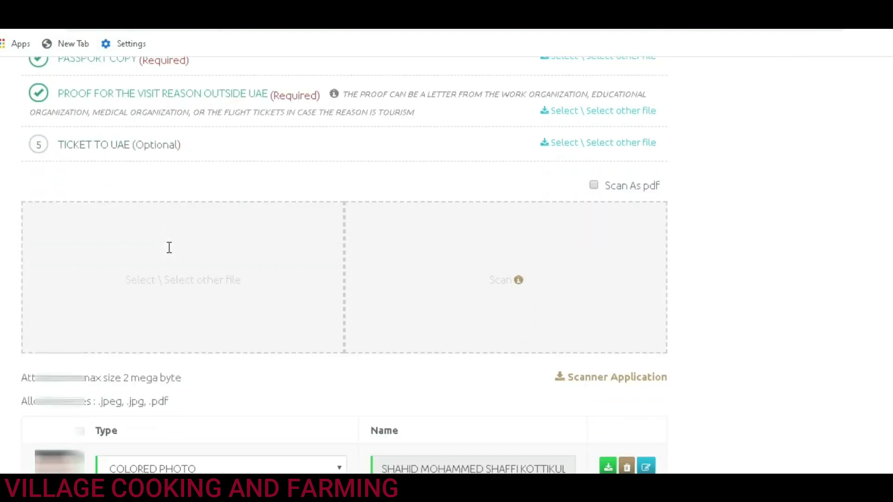
scroll(169, 247, "down", 4)
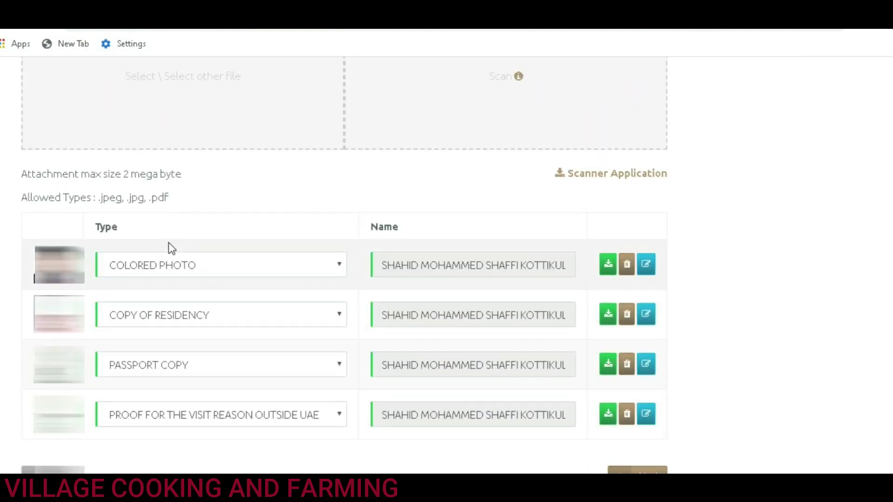
scroll(171, 249, "up", 7)
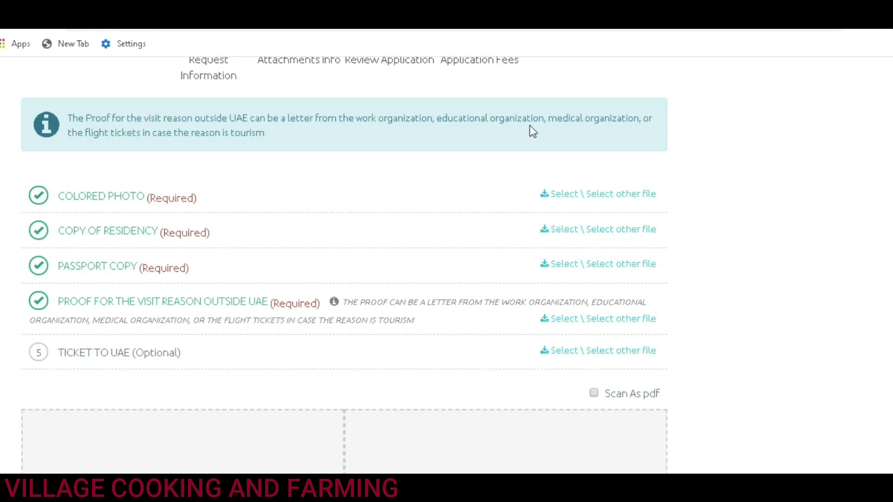
scroll(225, 150, "down", 7)
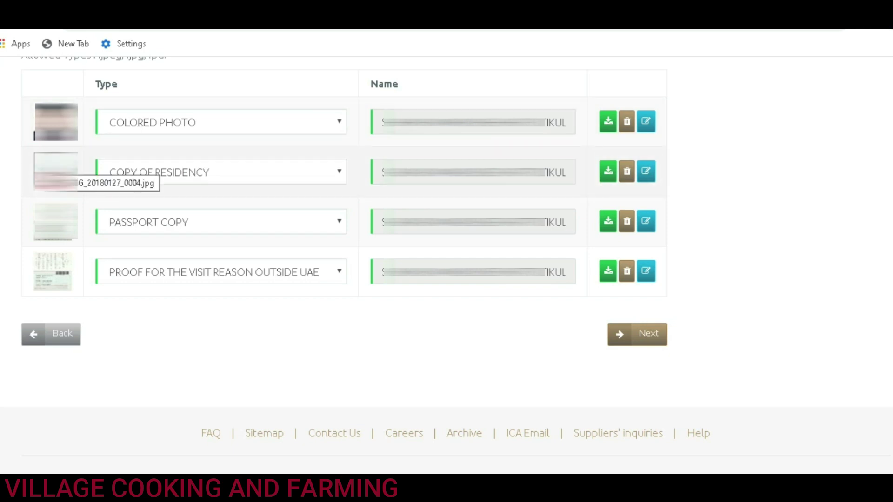
Step: Advance to Review Application and scroll through the Personal, Arrival and Attachments panels
left_click(637, 340)
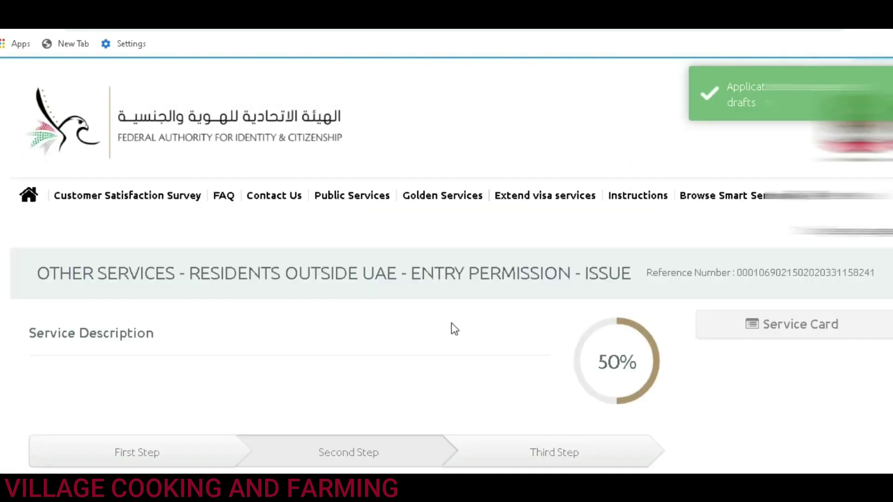
scroll(427, 307, "down", 7)
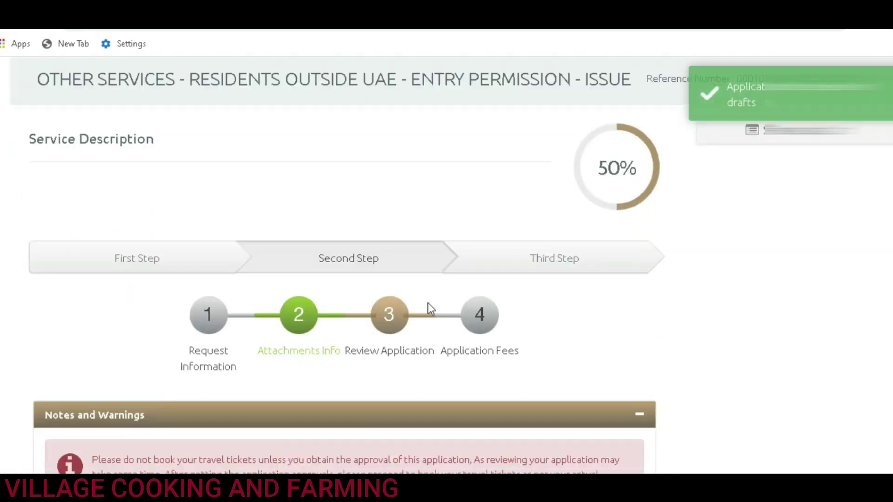
scroll(344, 265, "down", 6)
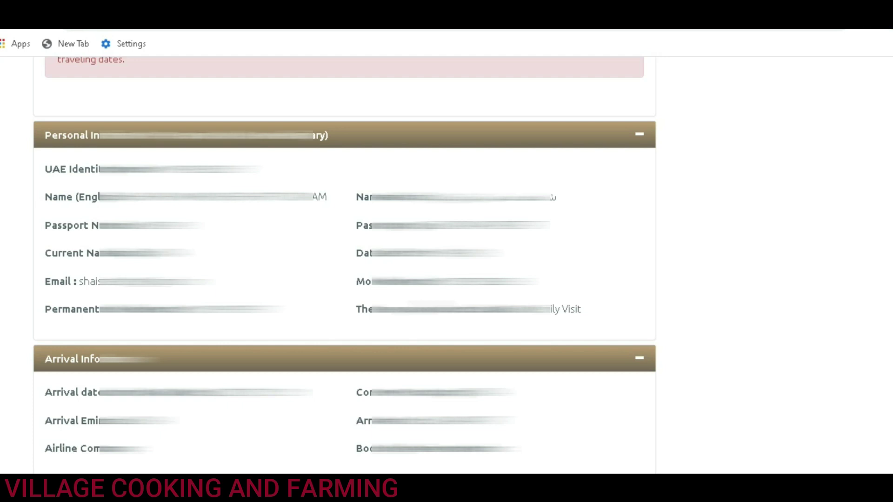
scroll(219, 333, "down", 7)
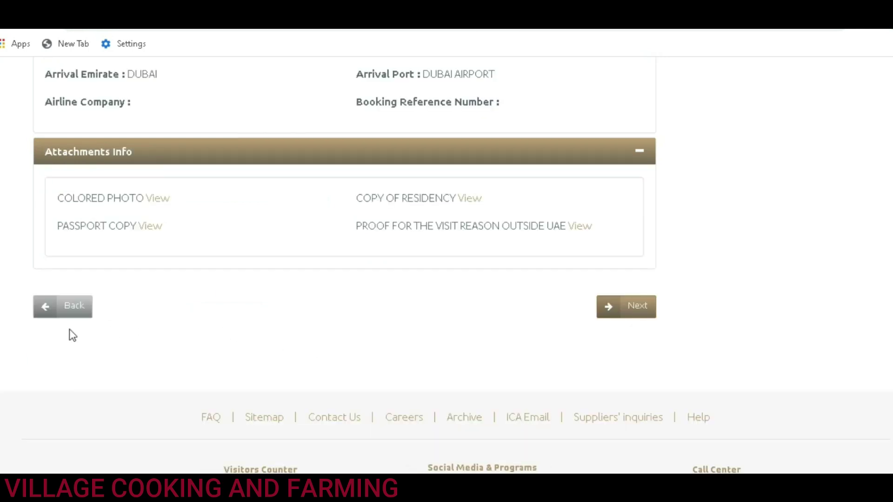
Step: Advance the entry permission request to the Application Fees step and highlight its reference number
left_click(634, 317)
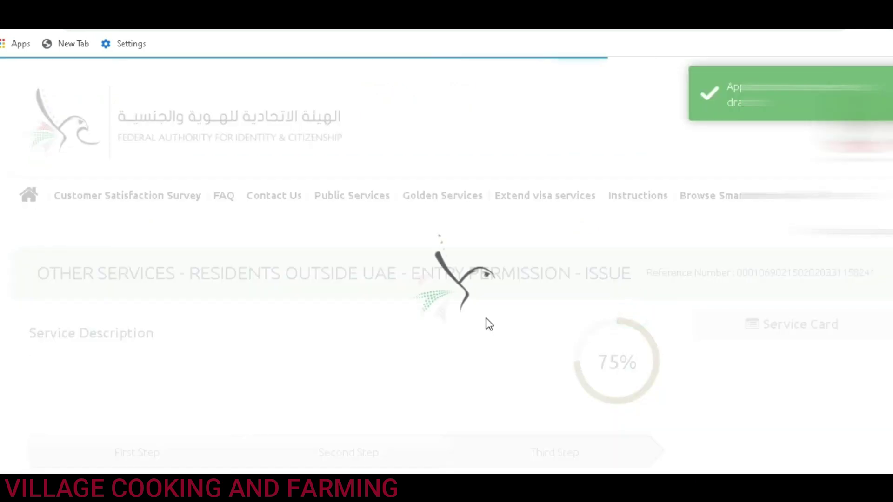
scroll(432, 306, "down", 9)
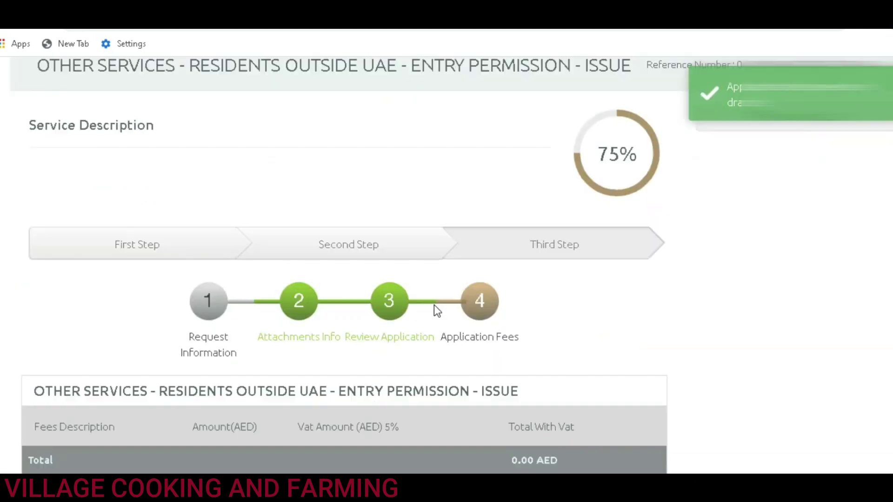
scroll(440, 310, "up", 6)
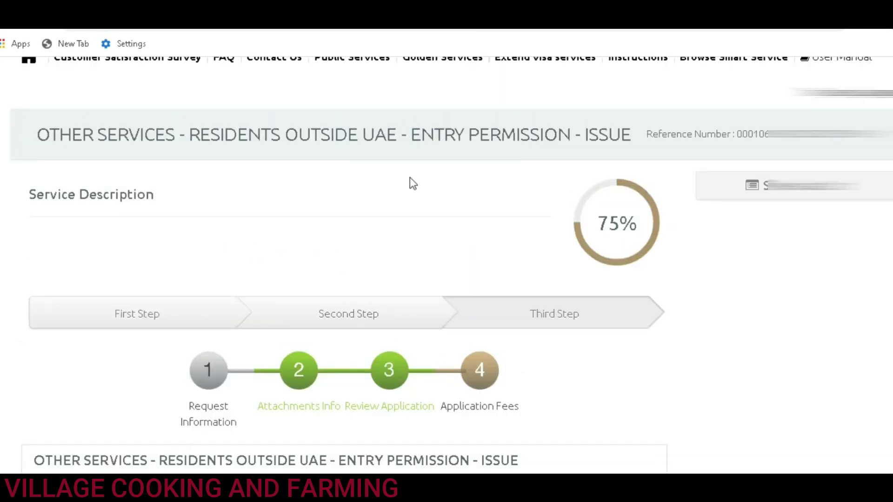
left_click_drag(734, 134, 888, 134)
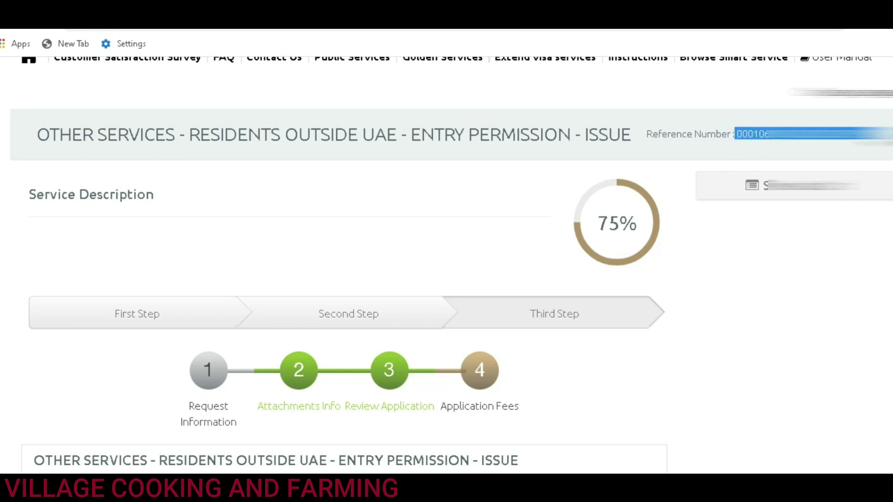
Step: Review the 0.00 AED fee table and agree to the Terms and Conditions
scroll(348, 319, "down", 6)
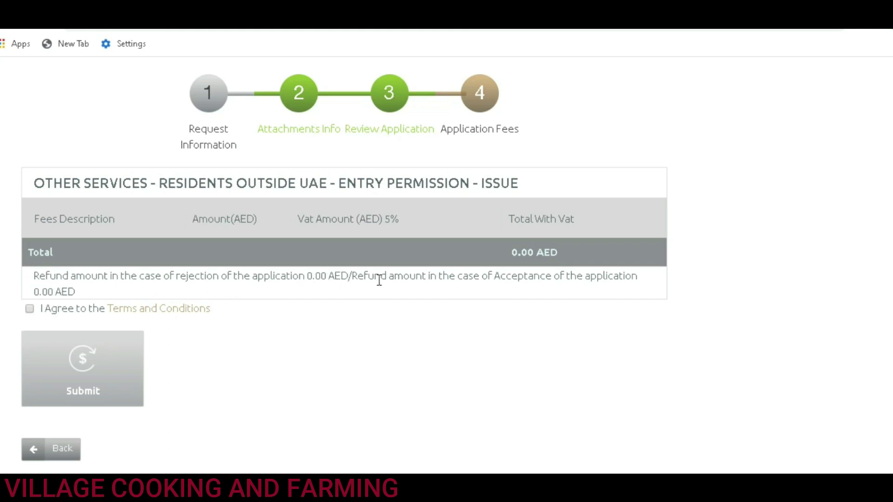
left_click(70, 255)
left_click_drag(567, 253, 495, 269)
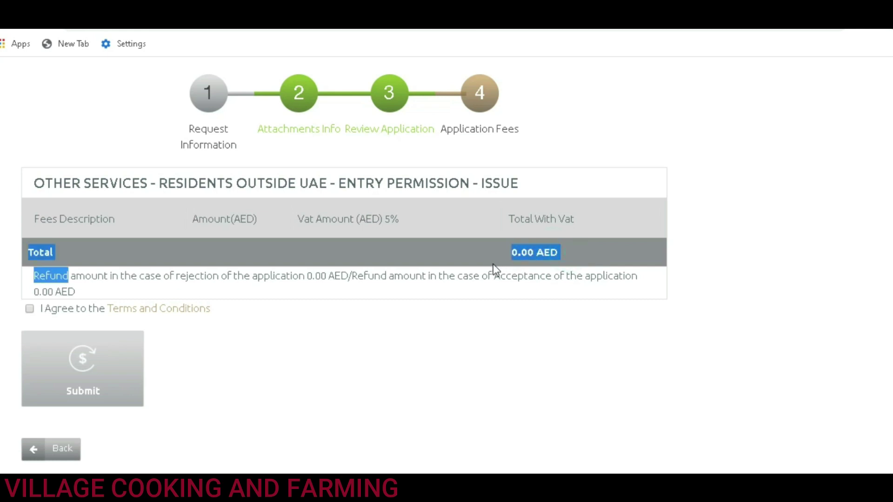
left_click(30, 308)
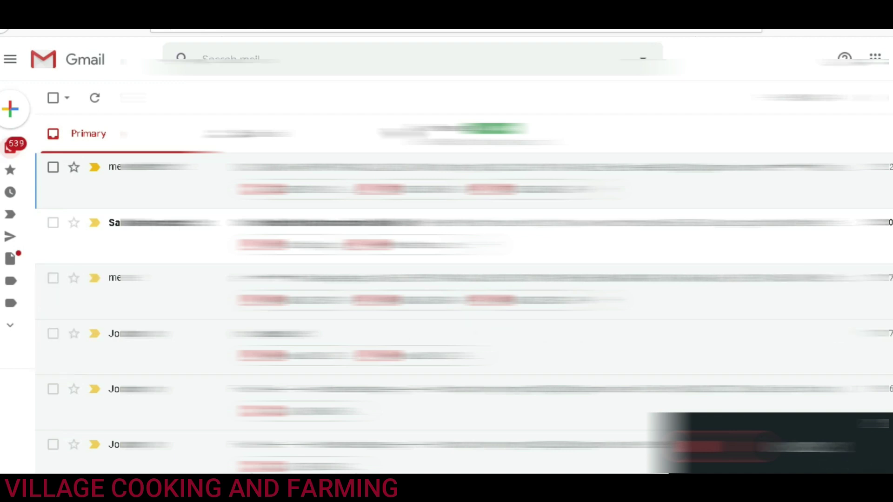
Step: Open the ICA 'New Request Created' email and select the request number in its body
scroll(446, 345, "down", 5)
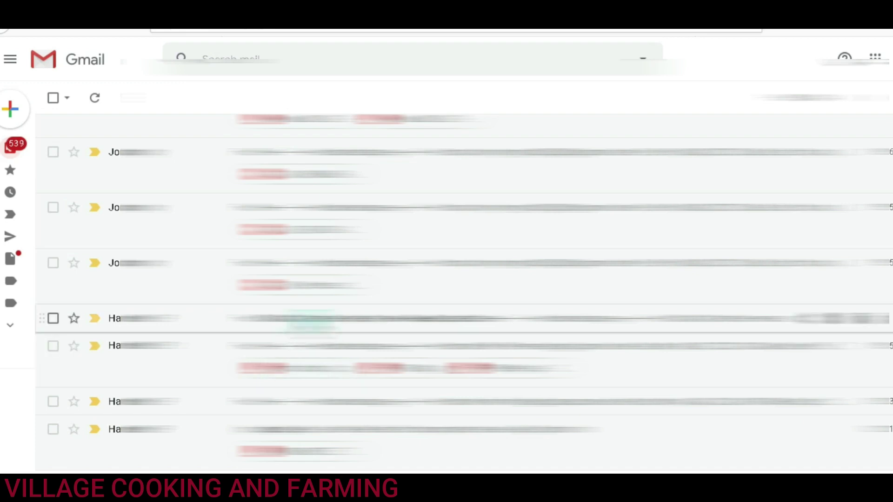
left_click(314, 320)
scroll(379, 319, "down", 4)
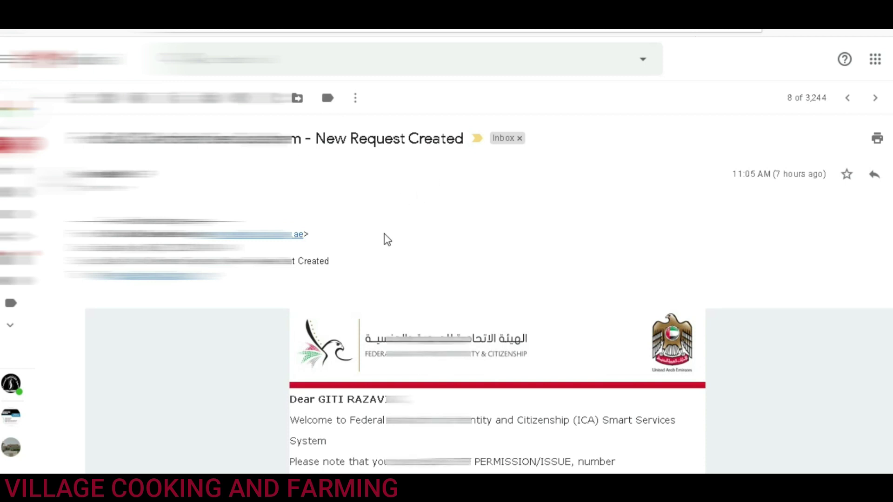
scroll(384, 234, "down", 5)
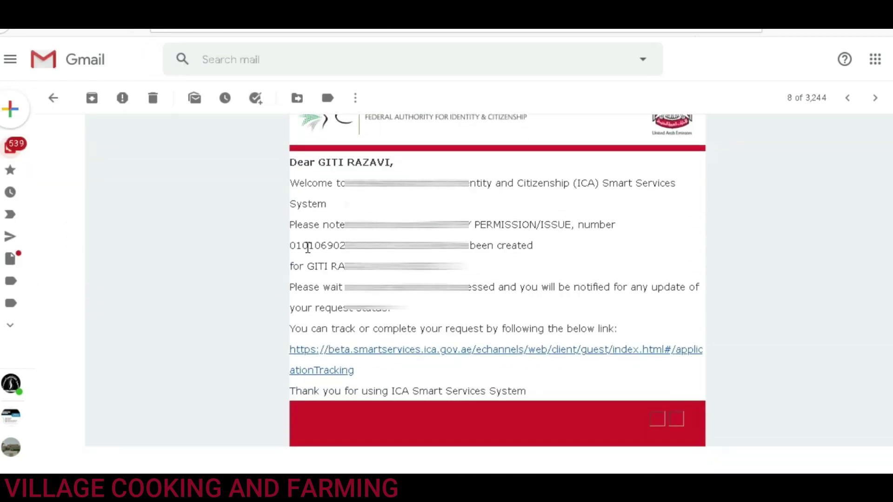
double_click(308, 246)
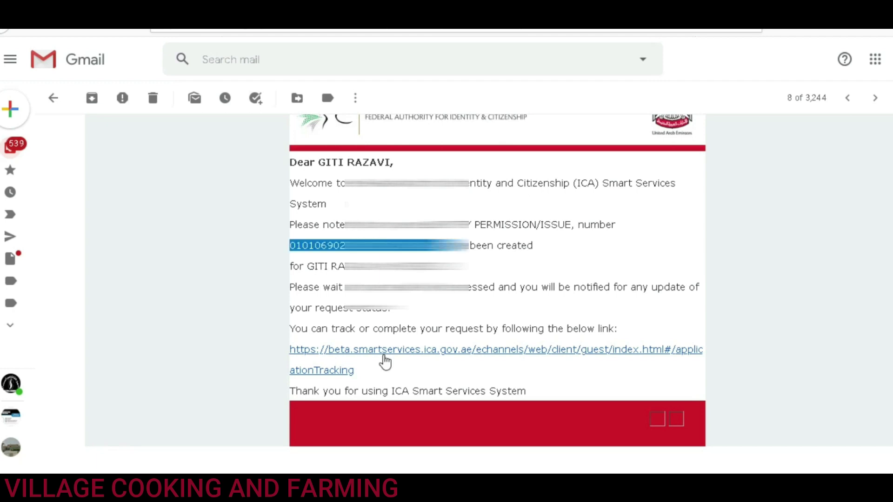
Step: On the tracking page, enter the copied request number and applicant's e-mail, pass reCAPTCHA, and search
left_click(384, 353)
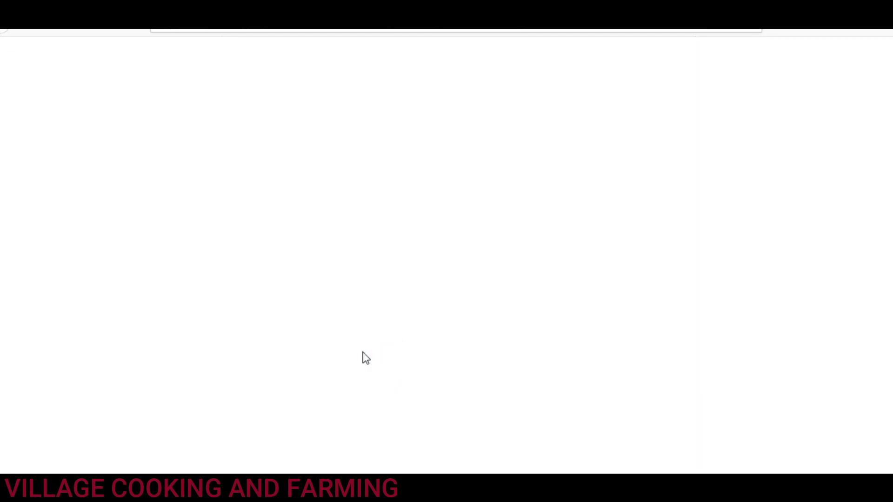
left_click(308, 261)
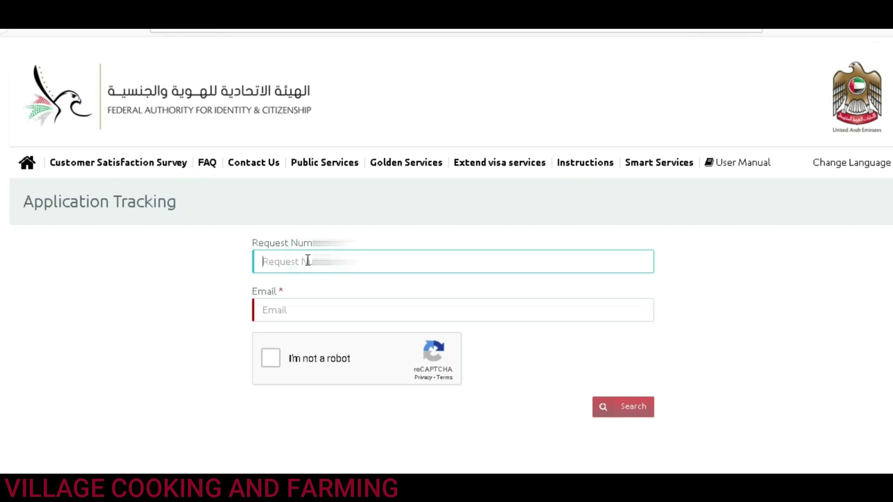
key("ctrl+v")
left_click(740, 288)
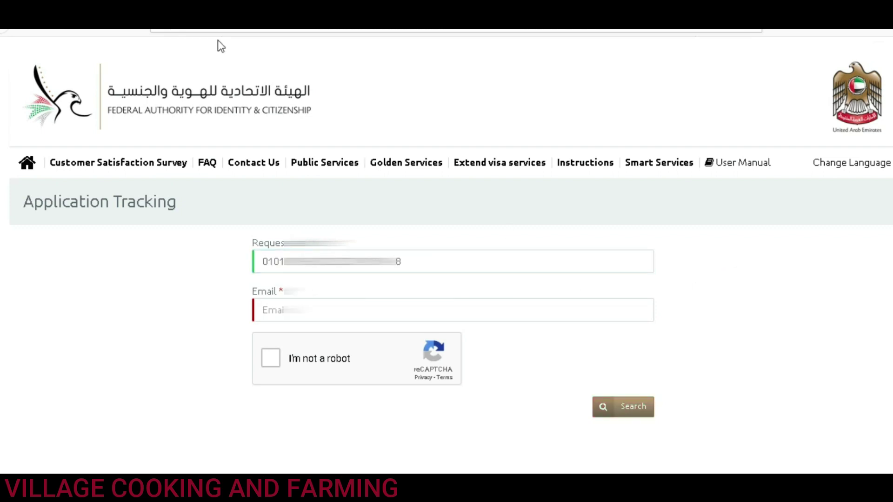
left_click(398, 307)
key("ctrl+v")
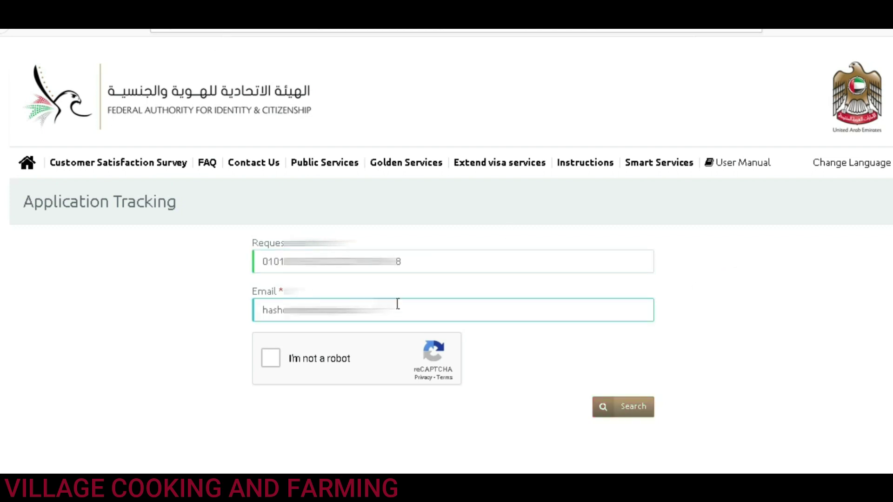
left_click(420, 284)
scroll(422, 297, "down", 3)
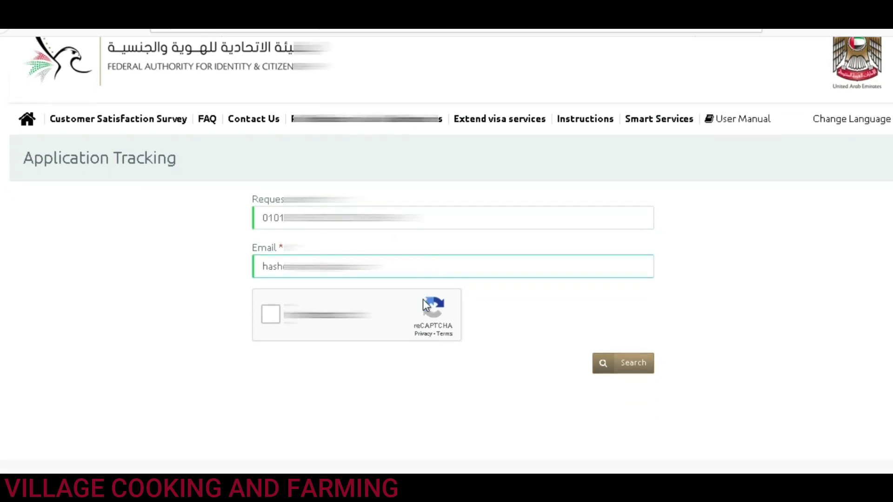
left_click(268, 225)
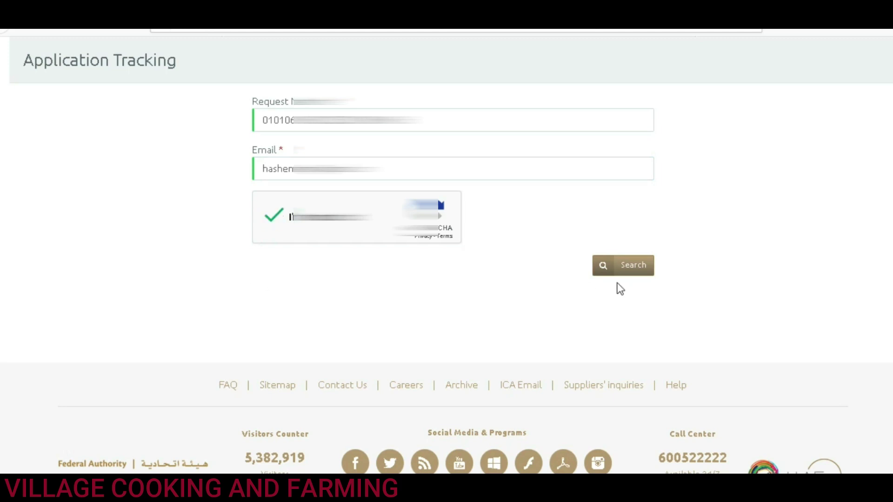
left_click(622, 265)
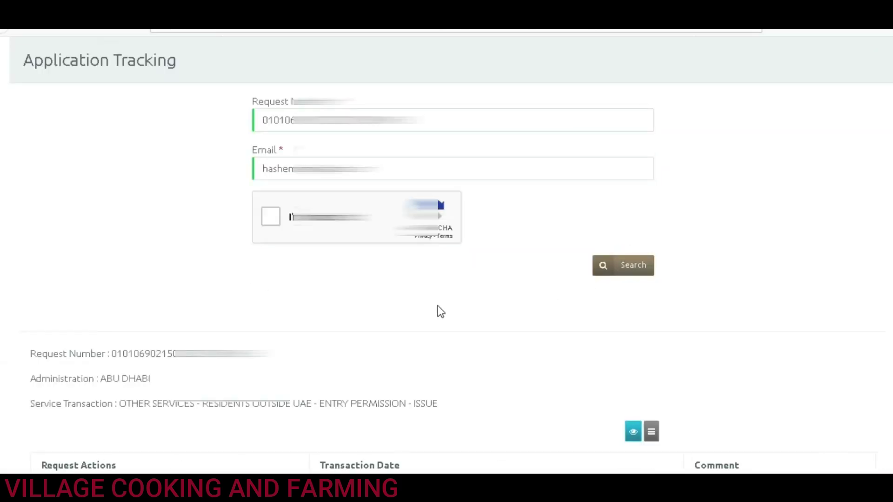
Step: Highlight the SUBMITTED status and its 09/05/2020 11:02:22 AM transaction date in the results
scroll(438, 311, "down", 3)
left_click_drag(320, 350, 419, 354)
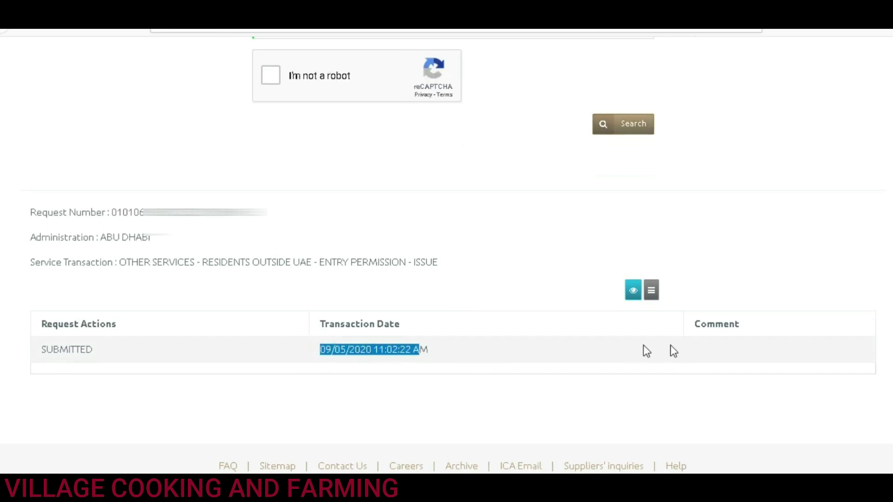
left_click(559, 351)
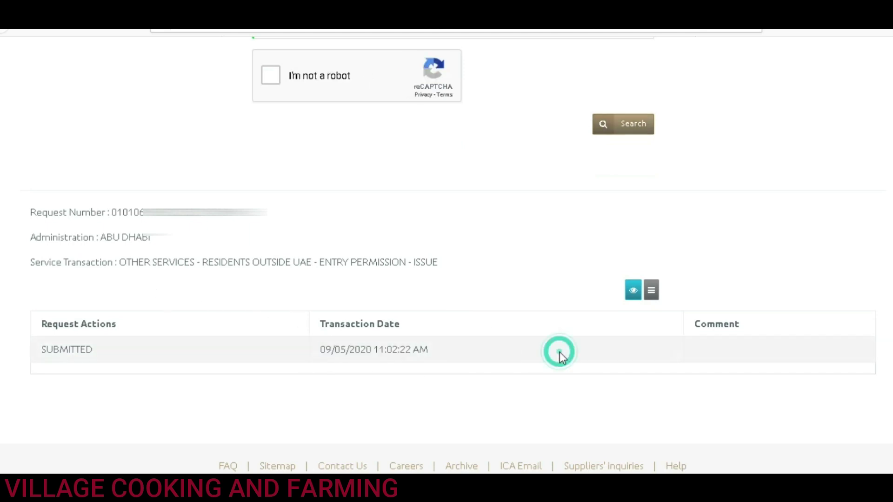
left_click_drag(107, 350, 29, 347)
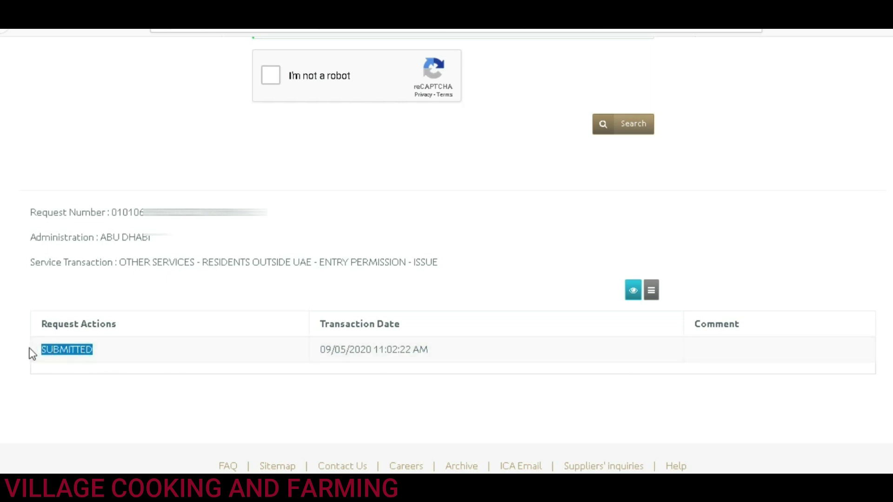
double_click(50, 352)
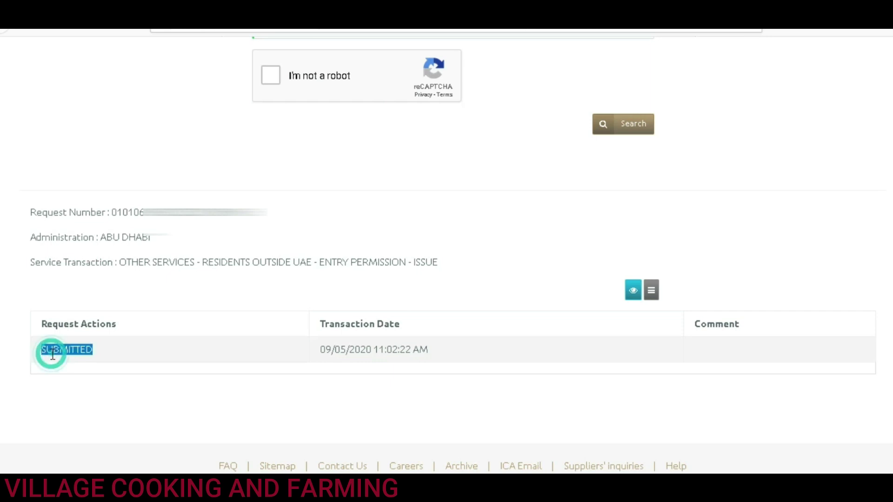
triple_click(371, 350)
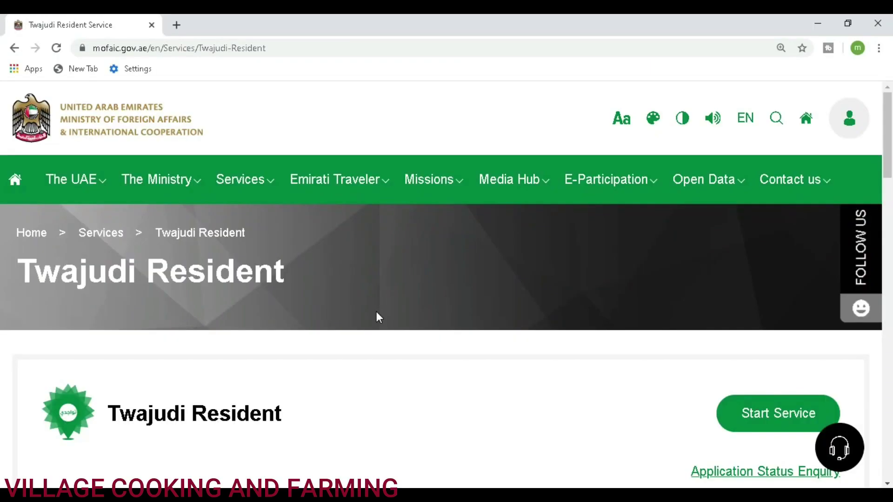
Step: Scroll through the MOFAIC Twajudi Resident service page down to the footer and back
scroll(378, 315, "down", 2)
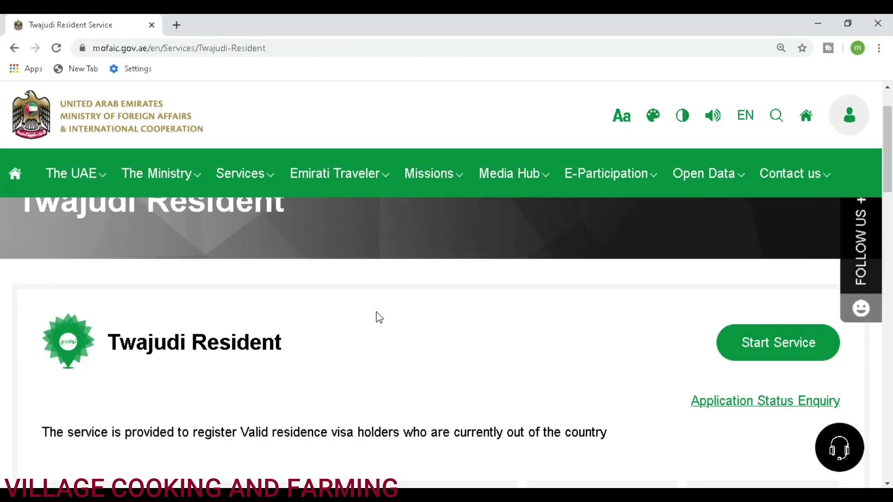
scroll(379, 317, "down", 6)
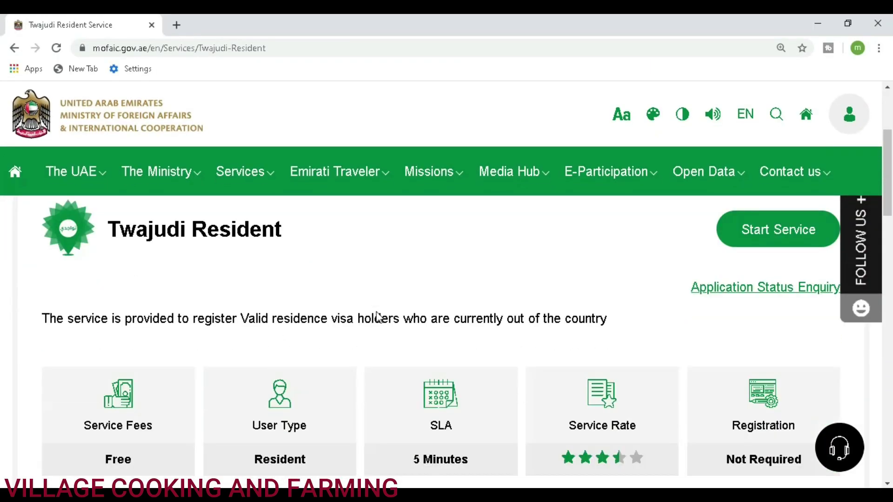
scroll(379, 317, "down", 12)
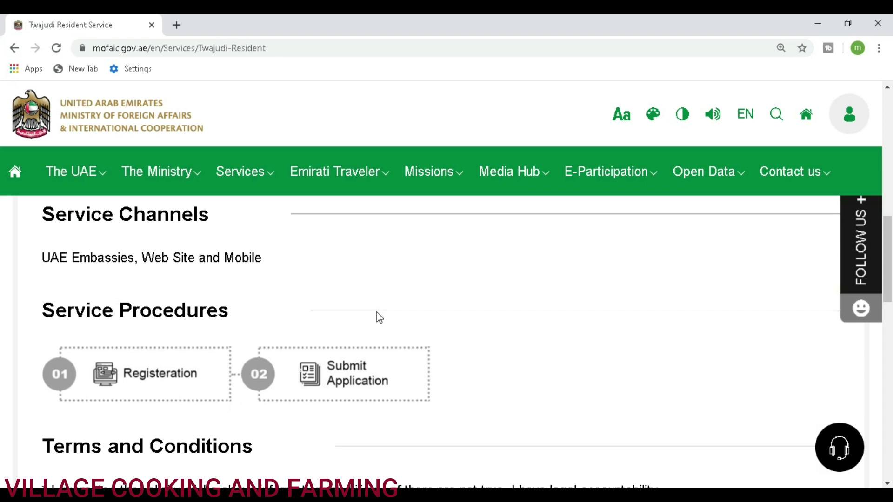
scroll(377, 314, "down", 3)
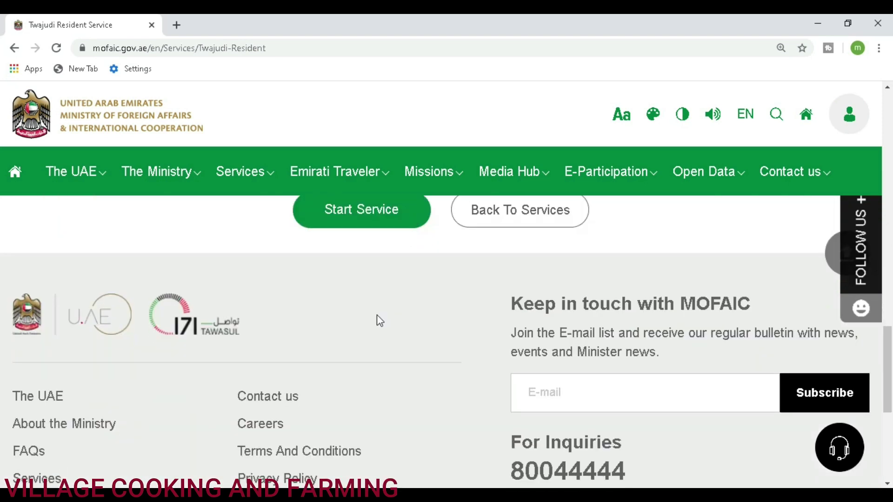
scroll(377, 314, "down", 4)
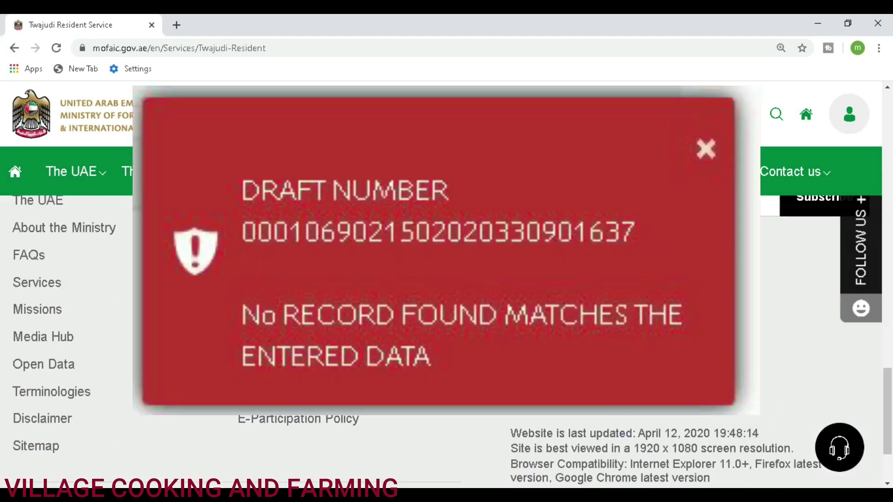
scroll(377, 314, "up", 5)
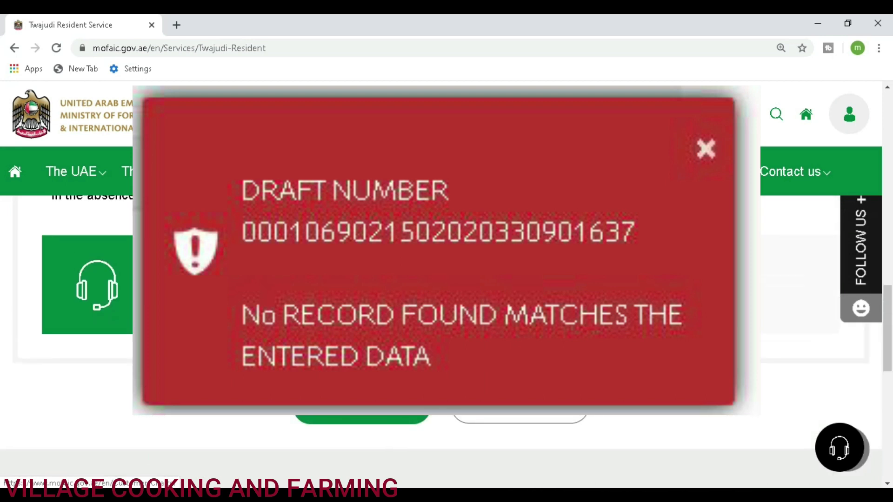
scroll(376, 314, "down", 8)
scroll(377, 314, "up", 3)
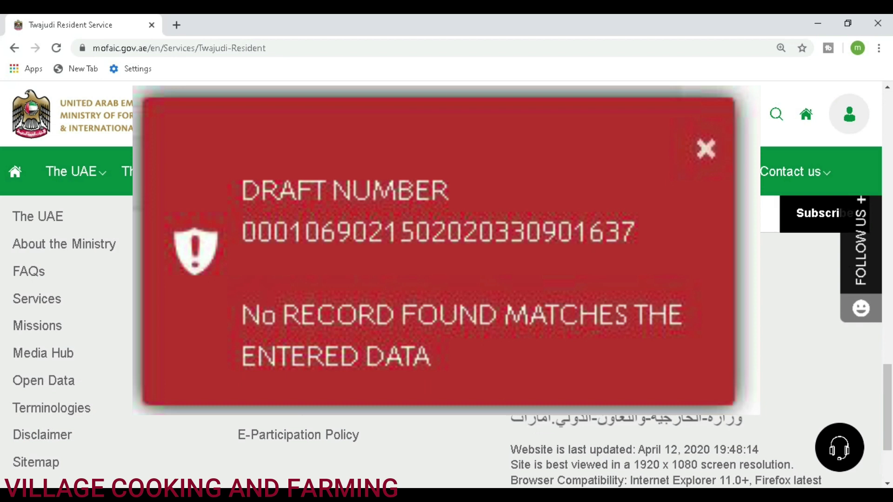